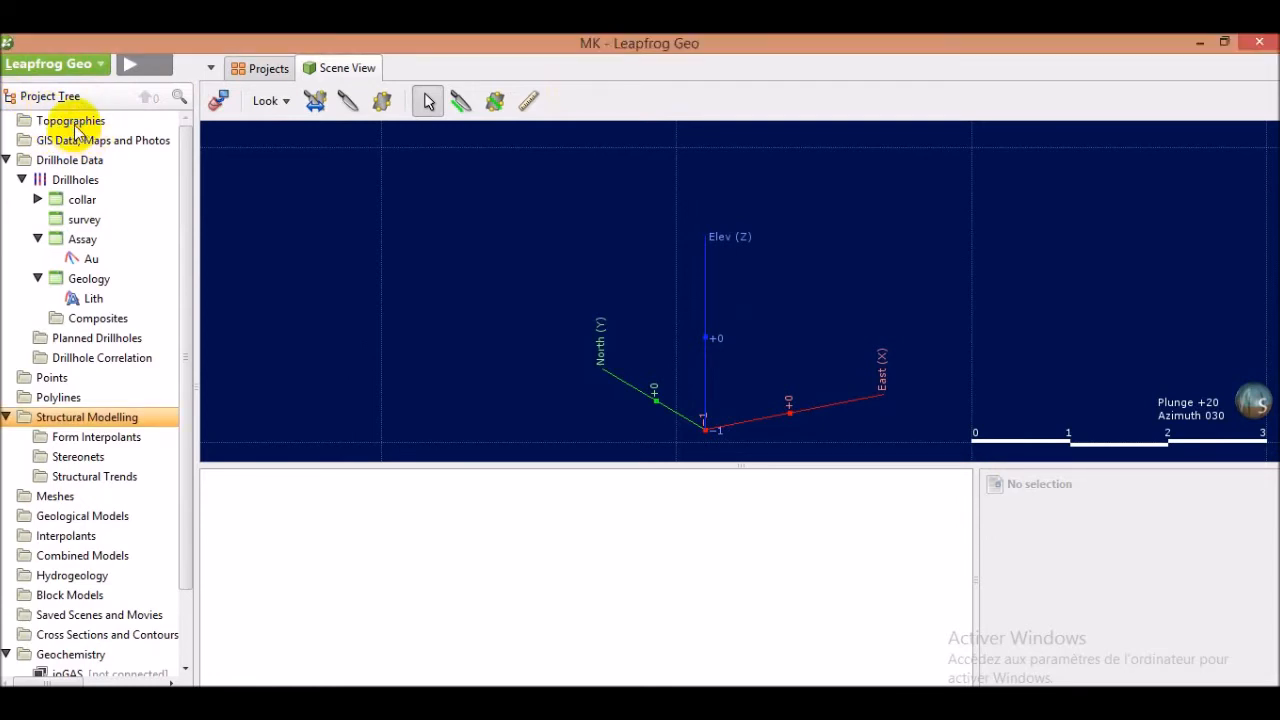
# Create a new topography from the drillhole collar points, keeping the name Topography
pyautogui.rightClick(77, 127)
pyautogui.moveTo(110, 140)
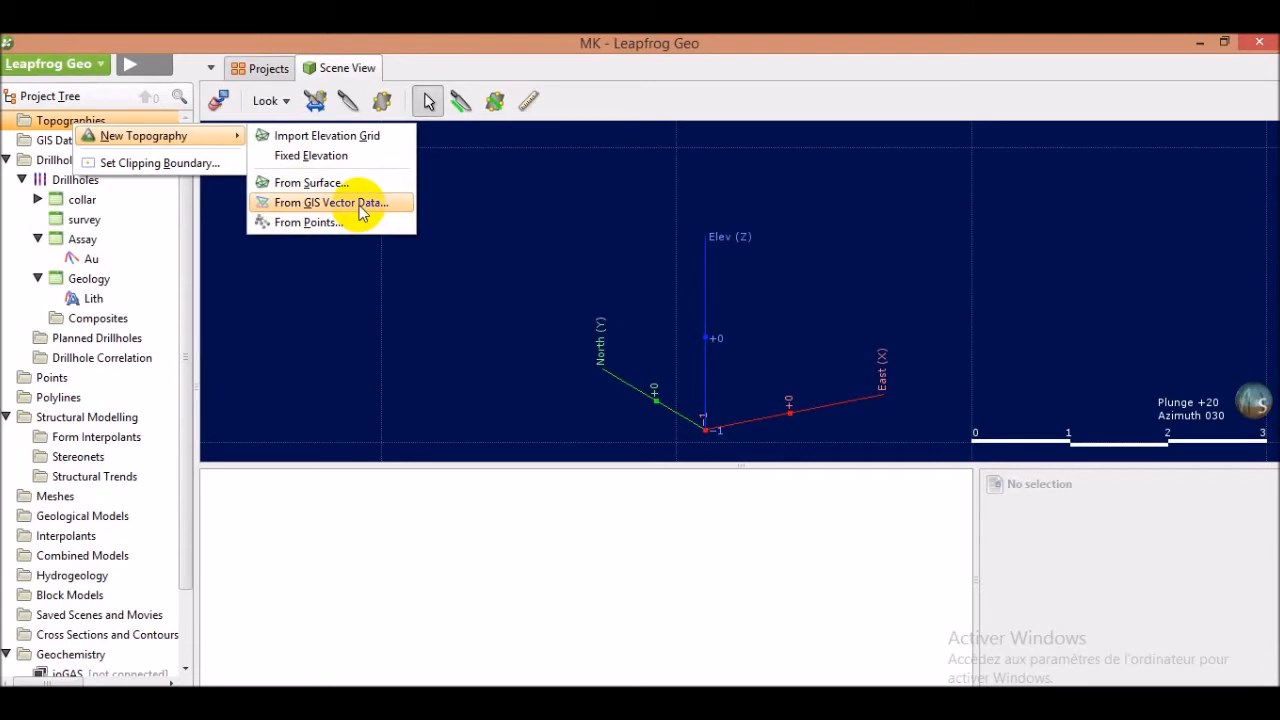
pyautogui.click(296, 226)
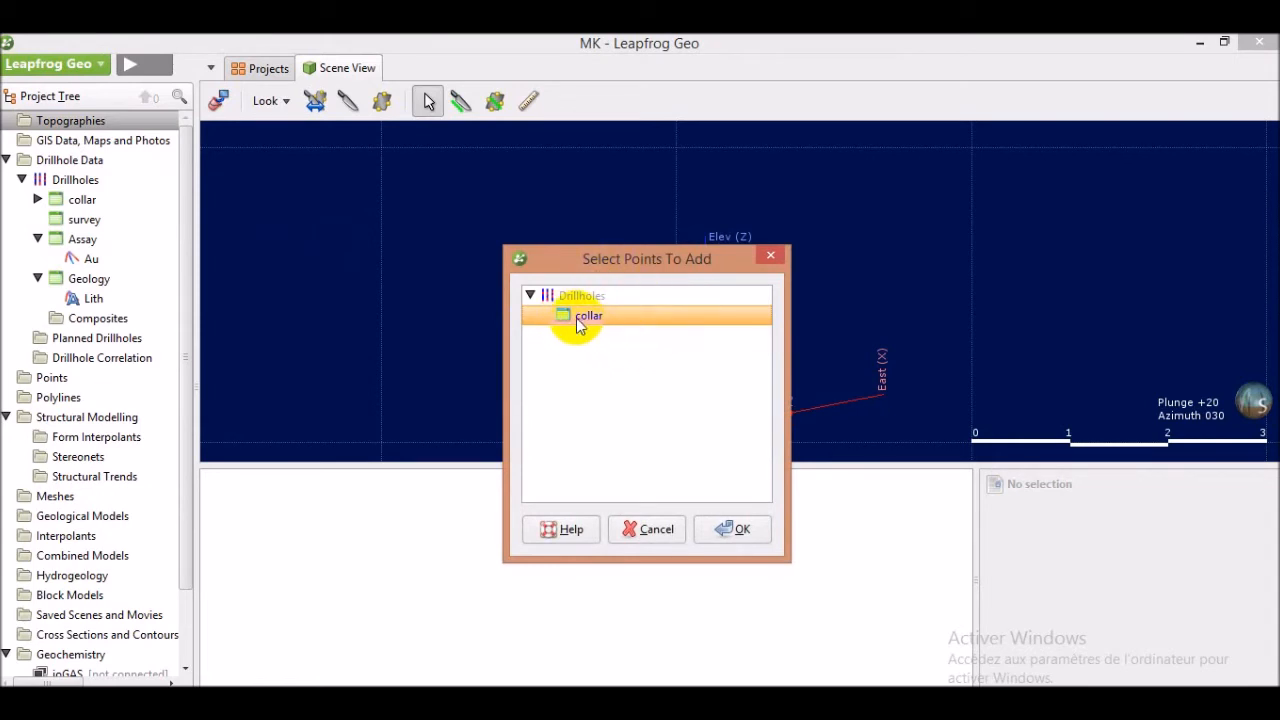
pyautogui.click(733, 529)
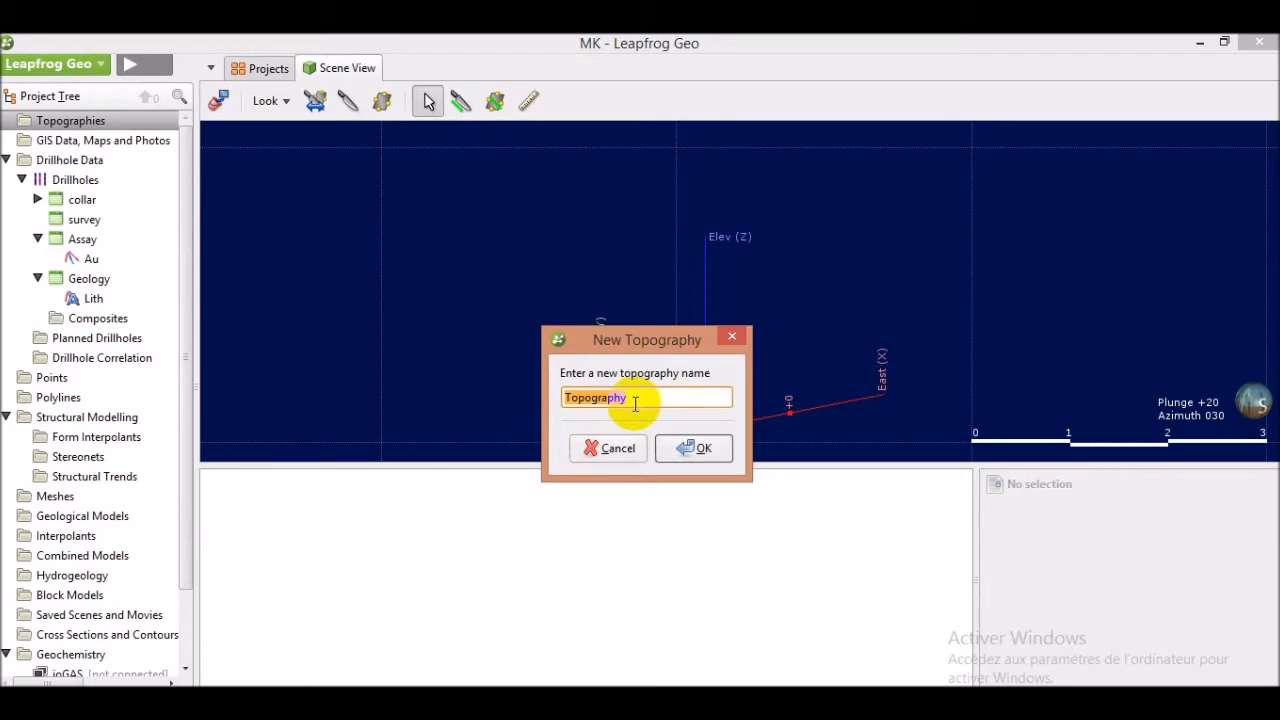
pyautogui.click(697, 448)
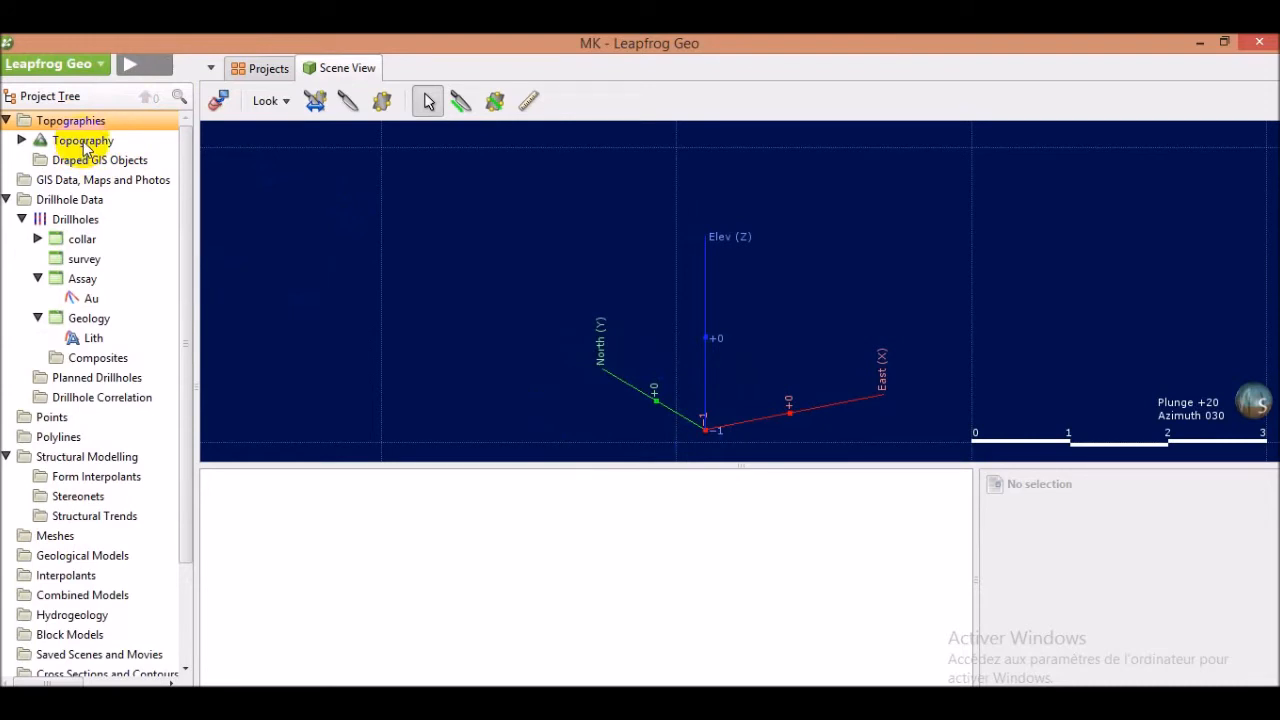
# Add the new Topography surface to the 3D scene
pyautogui.moveTo(85, 147); pyautogui.dragTo(503, 258)
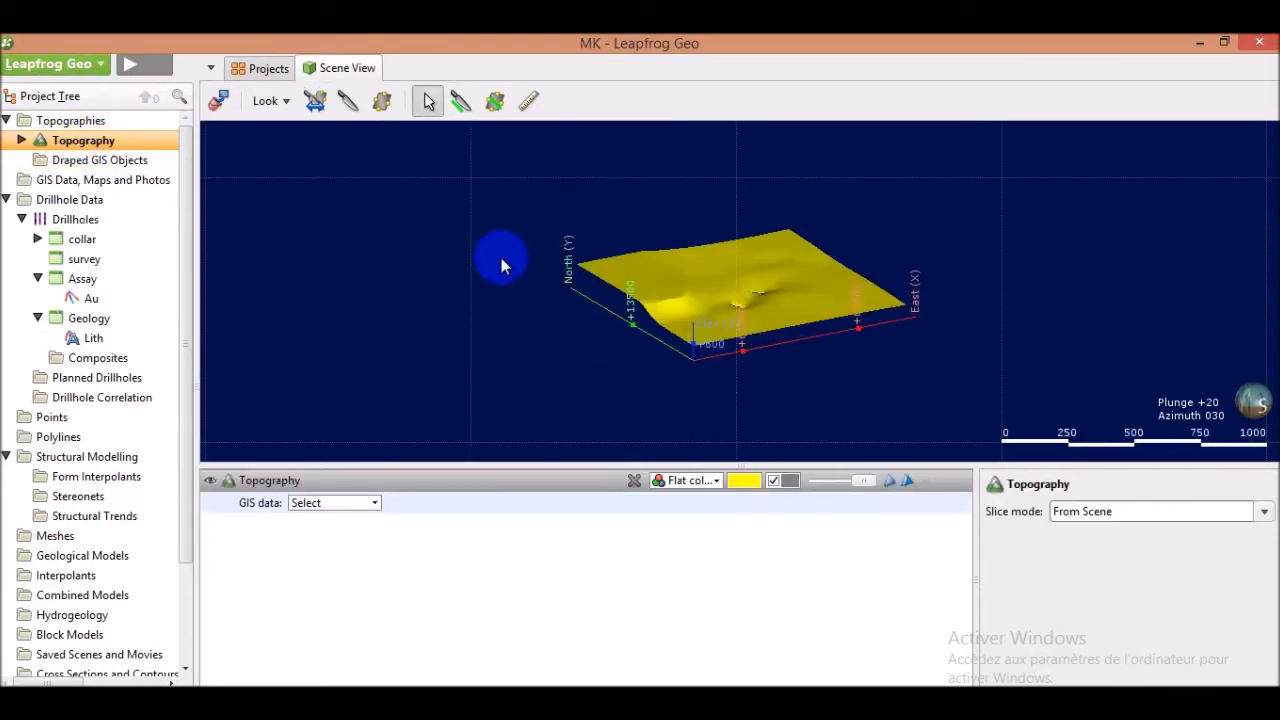
pyautogui.scroll(3, 805, 313)
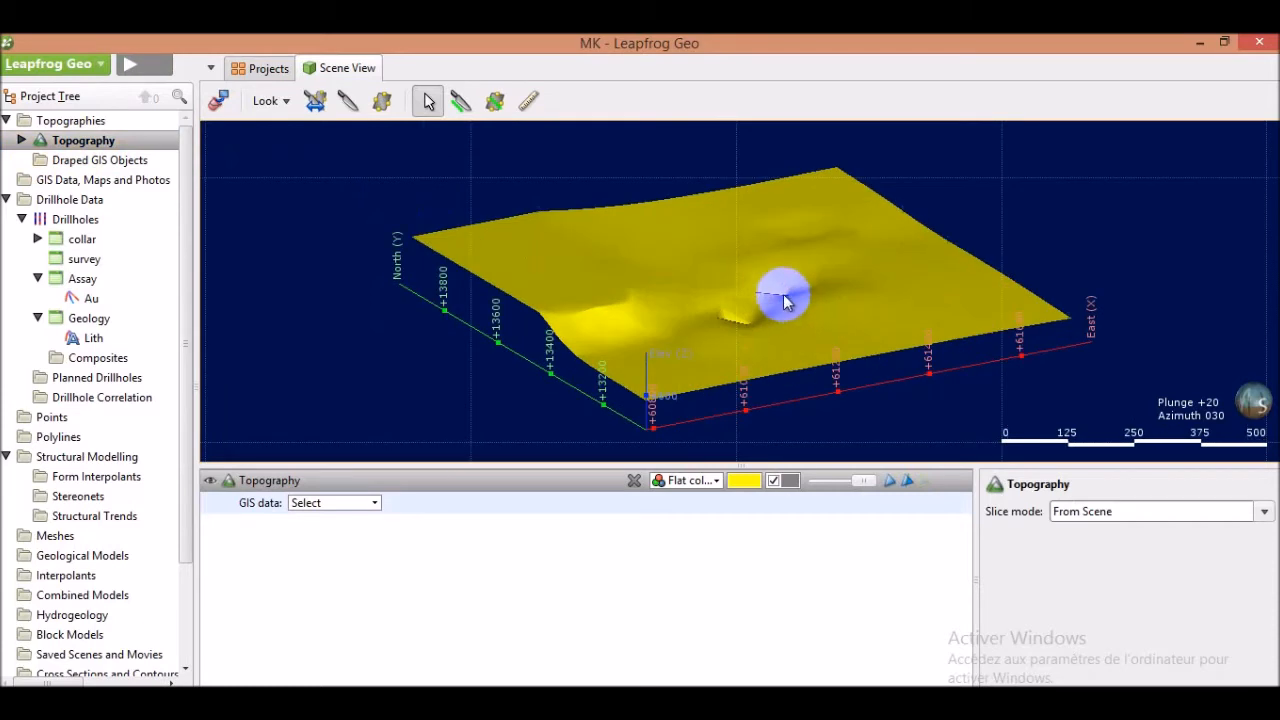
pyautogui.scroll(-3, 777, 300)
pyautogui.moveTo(783, 314)
pyautogui.mouseDown()
pyautogui.moveTo(700, 268)
pyautogui.moveTo(794, 294)
pyautogui.moveTo(743, 314)
pyautogui.moveTo(771, 296)
pyautogui.mouseUp()
pyautogui.scroll(2, 771, 296)
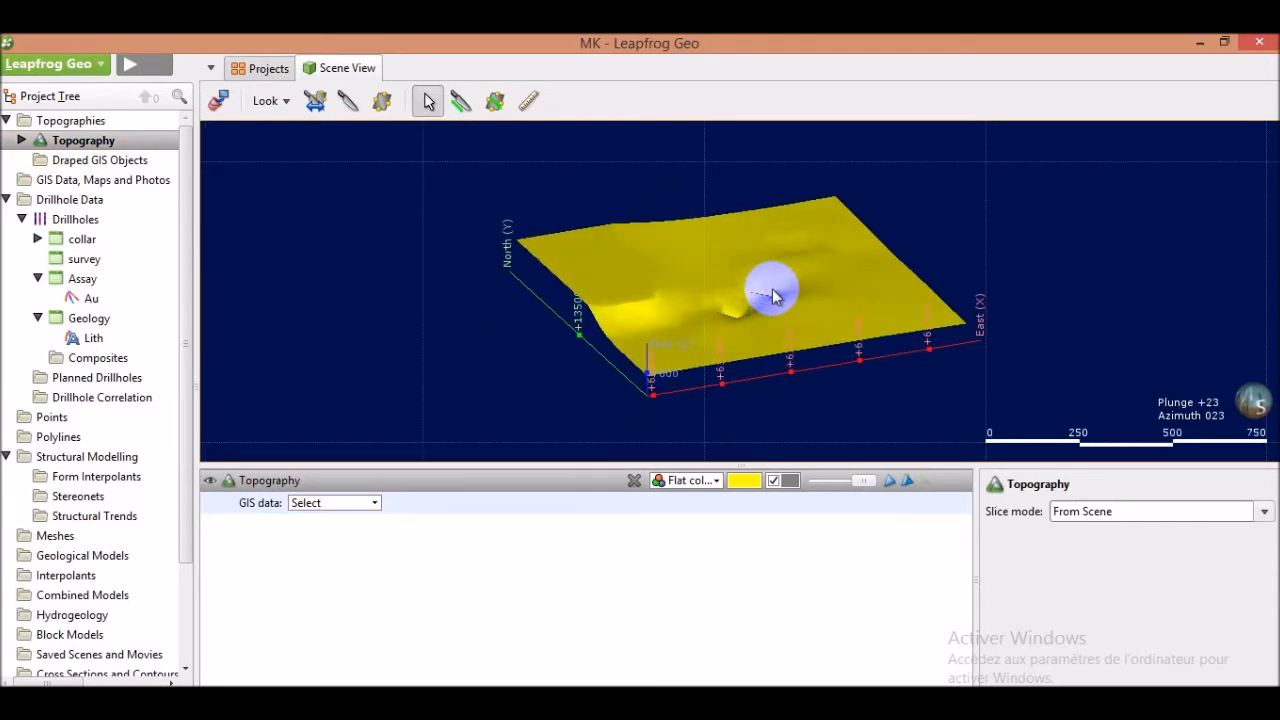
# Hide and then show the topography surface in the scene
pyautogui.click(214, 486)
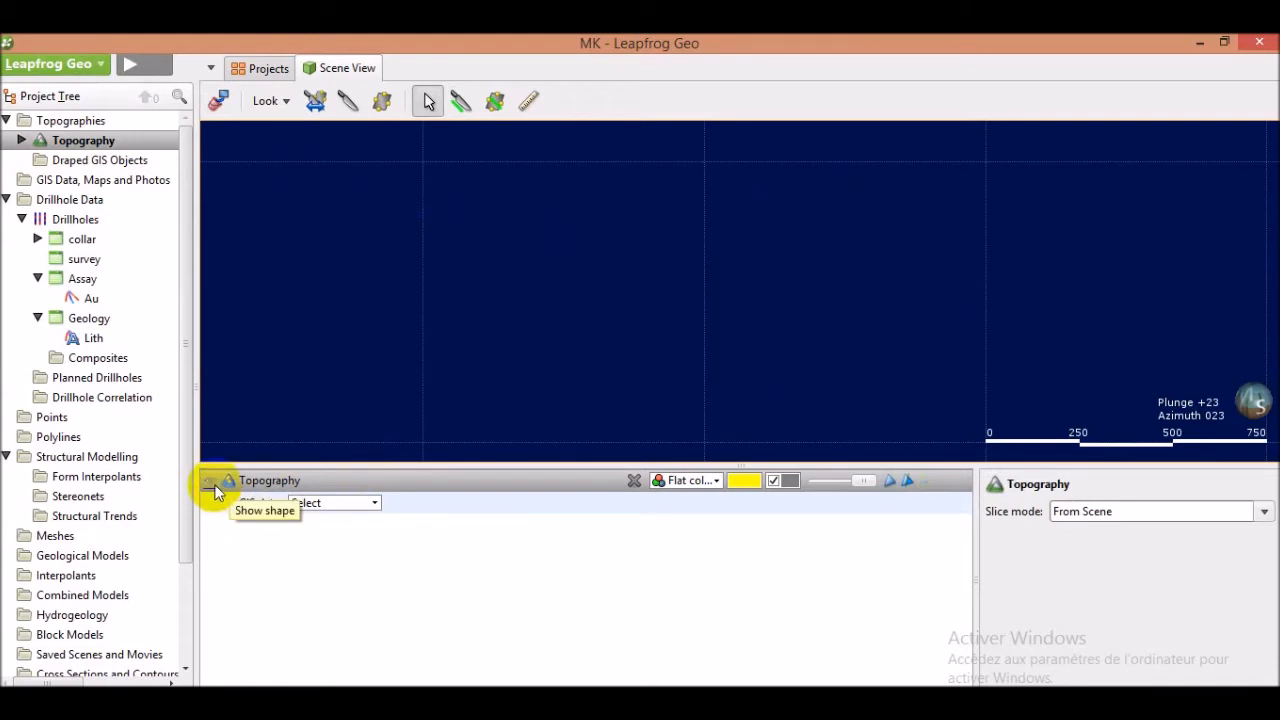
pyautogui.click(214, 488)
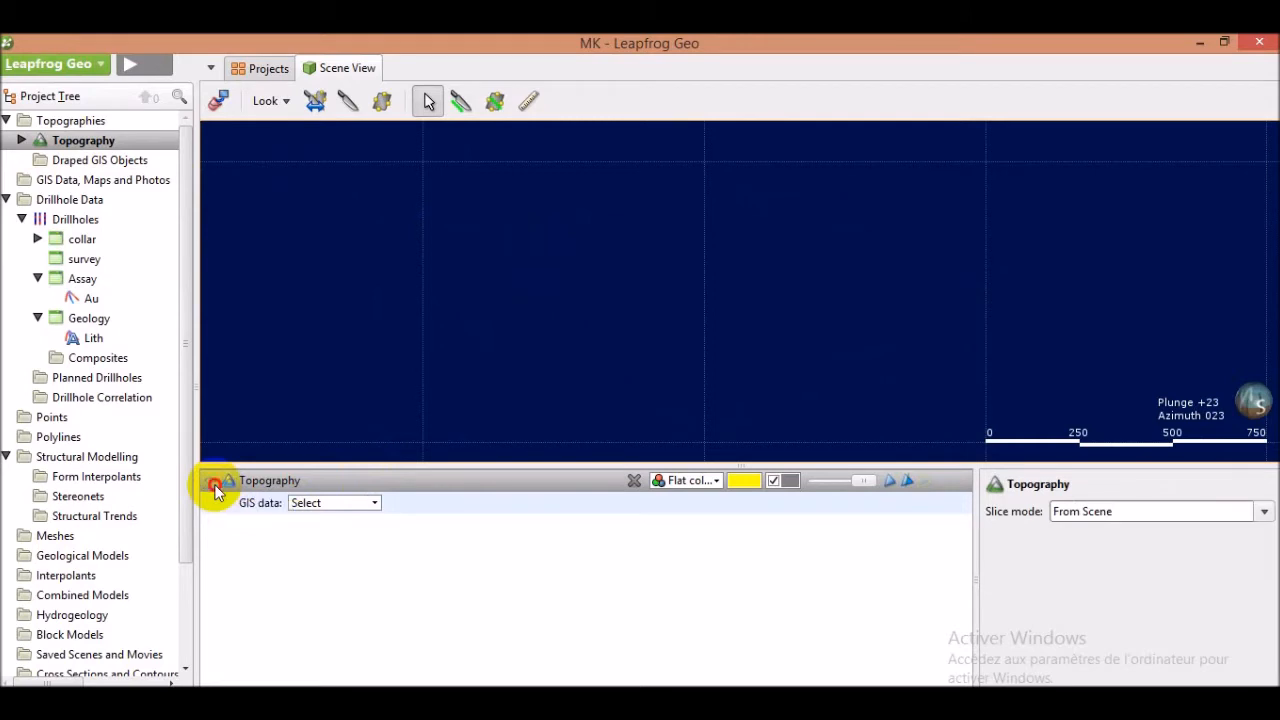
pyautogui.moveTo(657, 286); pyautogui.dragTo(649, 279)
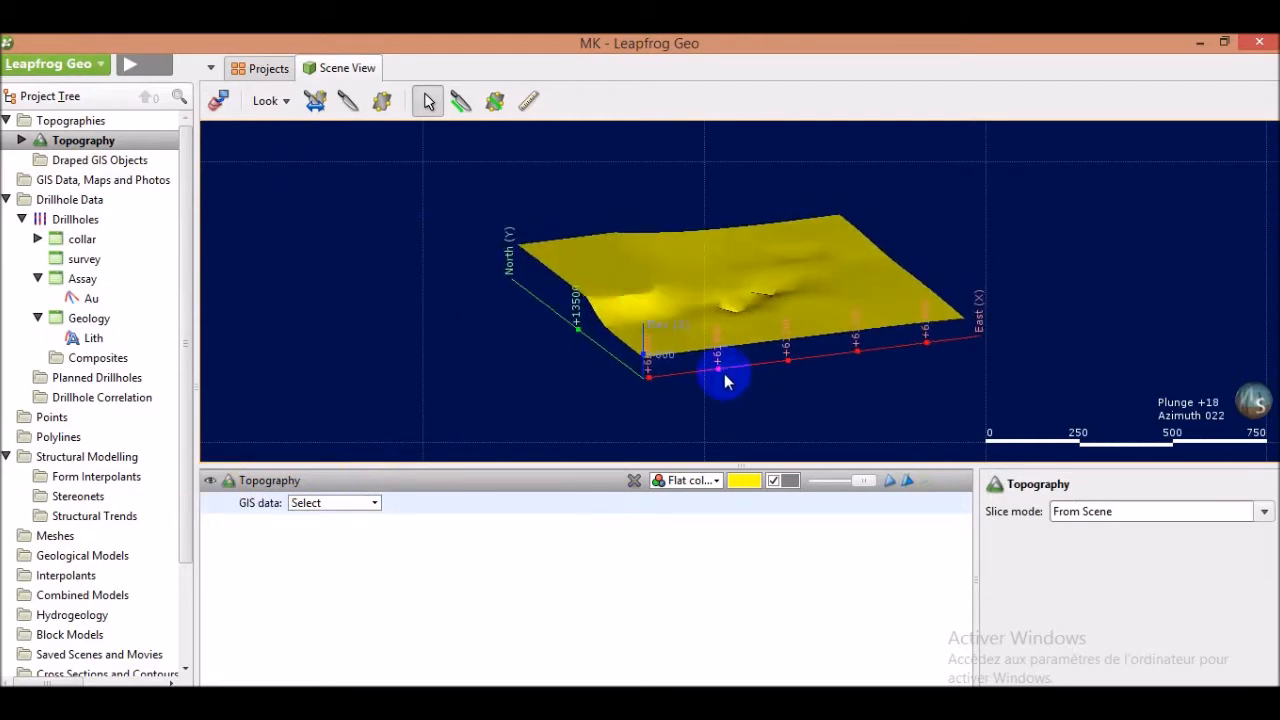
# Try several colours for the topography's upper surface, finishing on yellow, and close the colour editor
pyautogui.click(748, 481)
pyautogui.moveTo(772, 280); pyautogui.dragTo(432, 247)
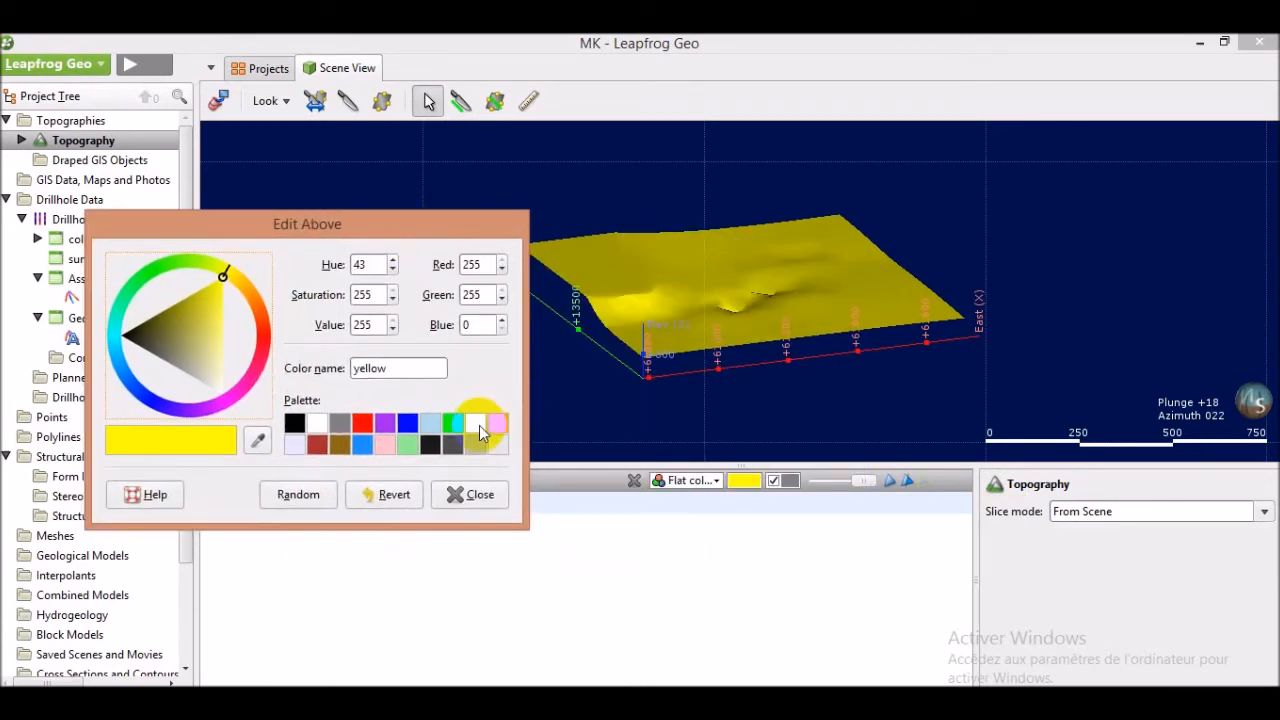
pyautogui.click(495, 423)
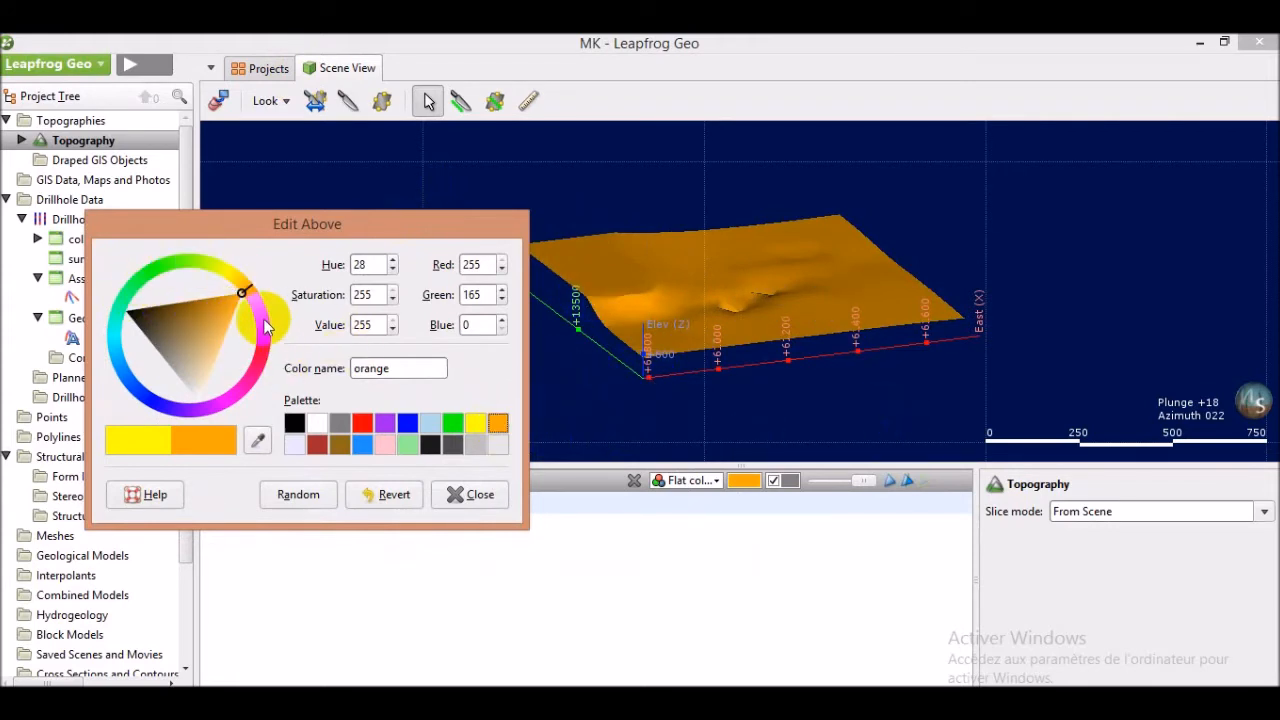
pyautogui.click(267, 330)
pyautogui.click(229, 275)
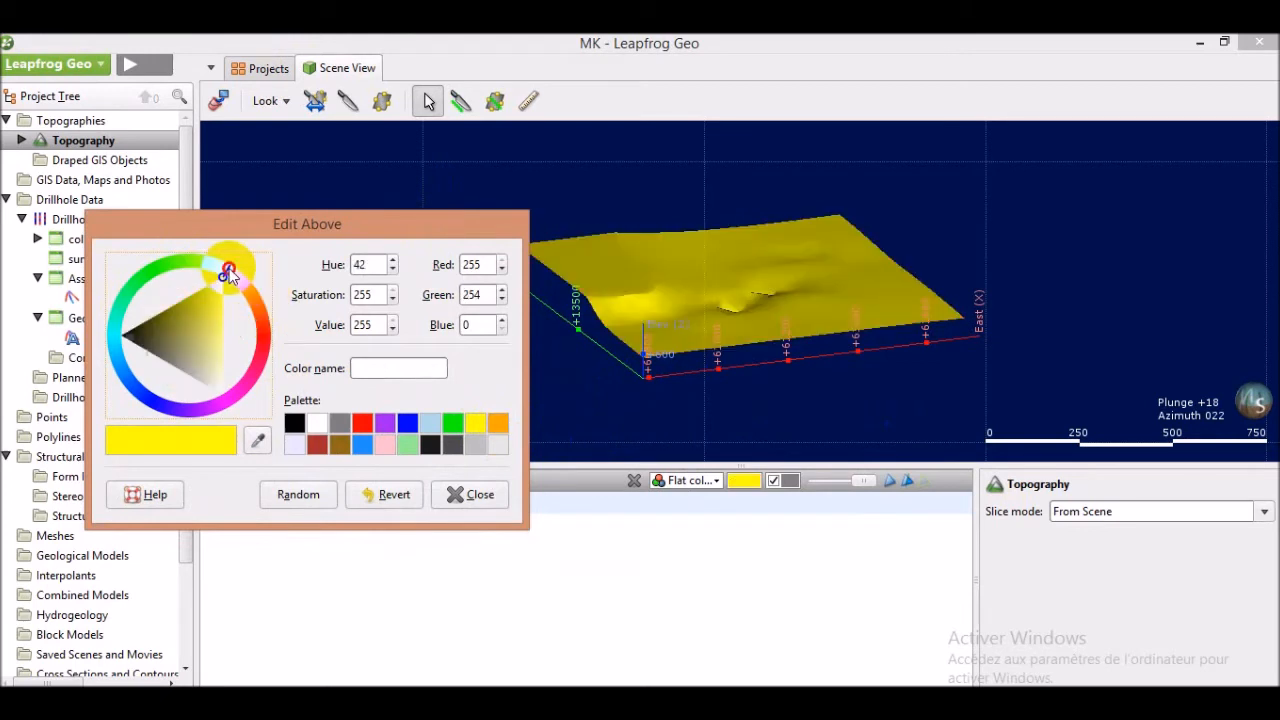
pyautogui.click(152, 266)
pyautogui.click(129, 309)
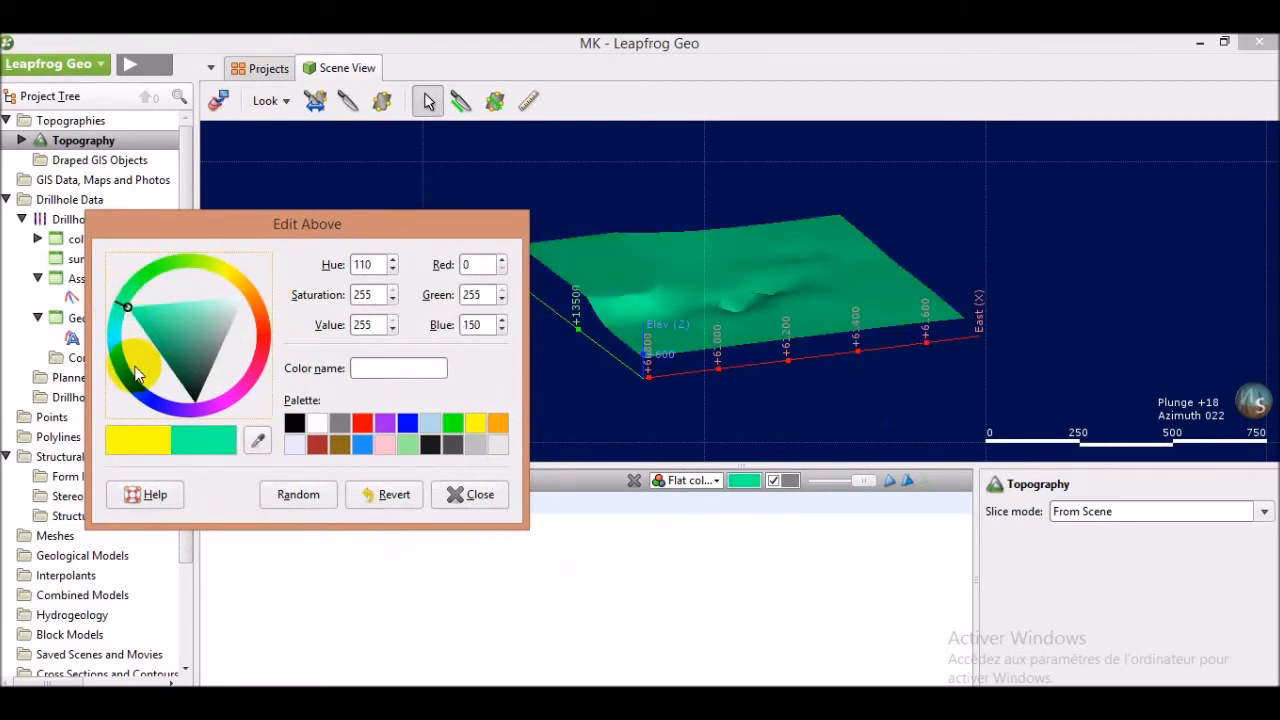
pyautogui.click(152, 402)
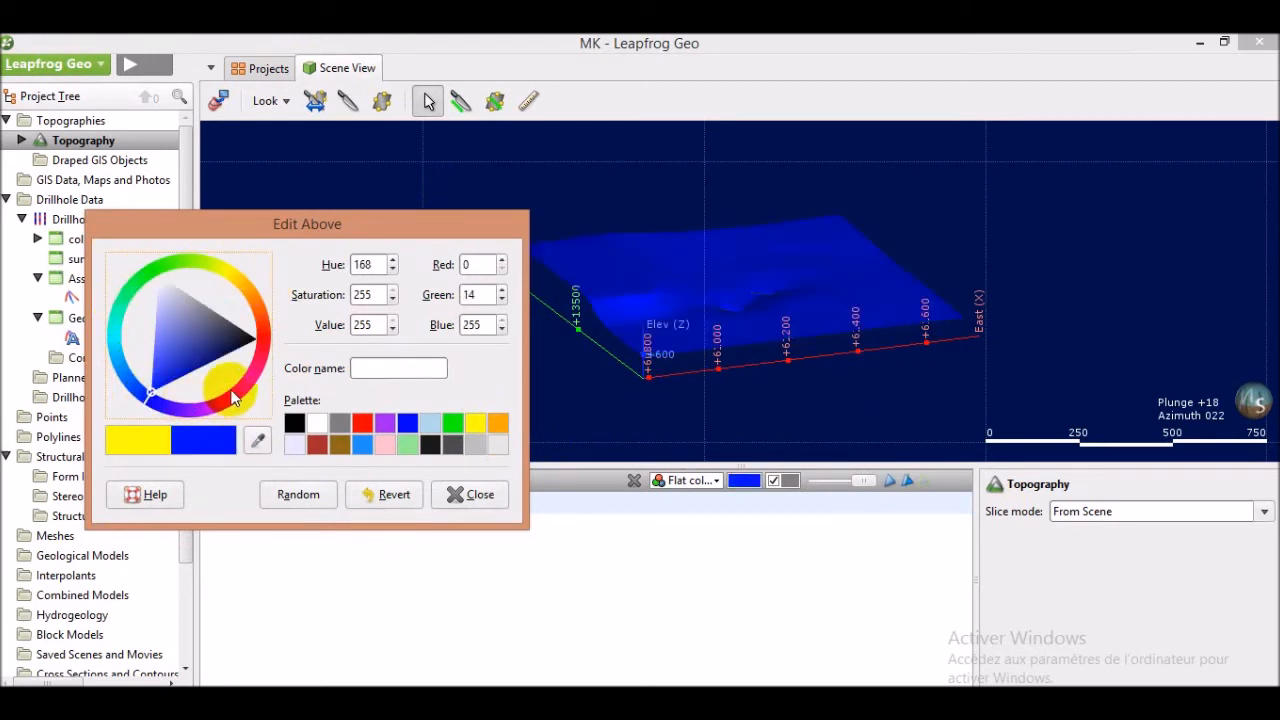
pyautogui.click(263, 333)
pyautogui.click(248, 290)
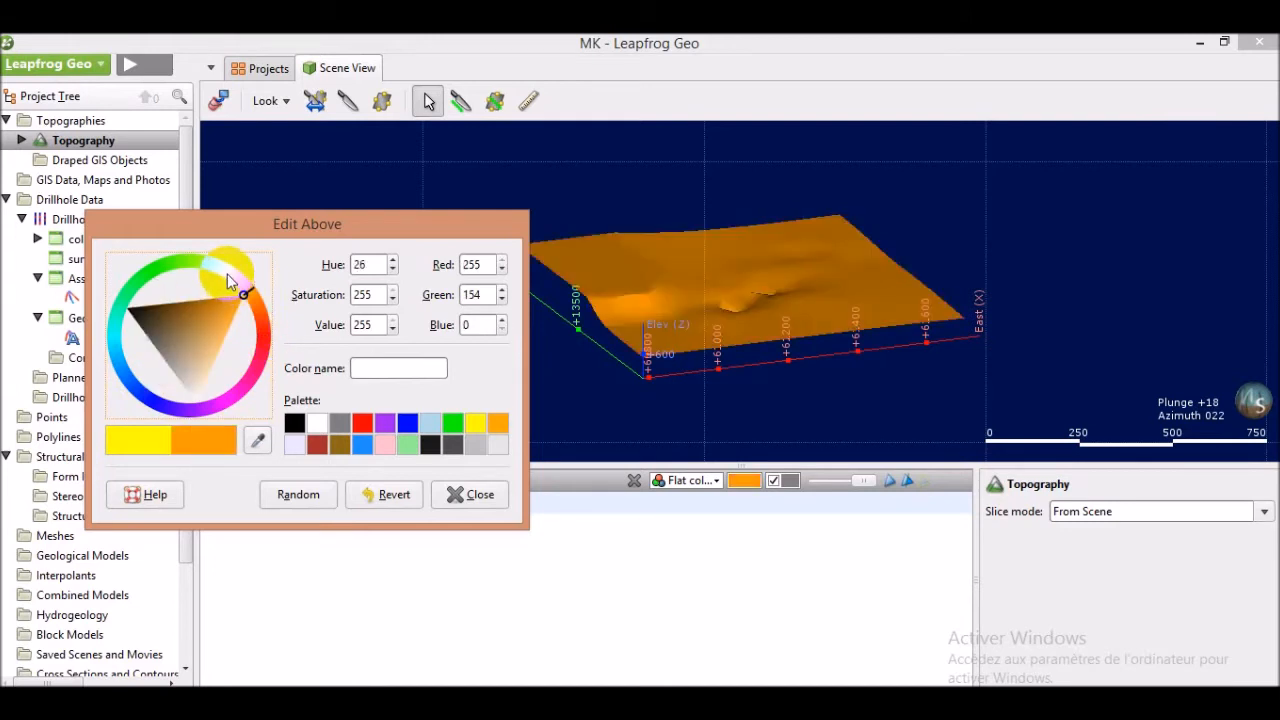
pyautogui.click(191, 265)
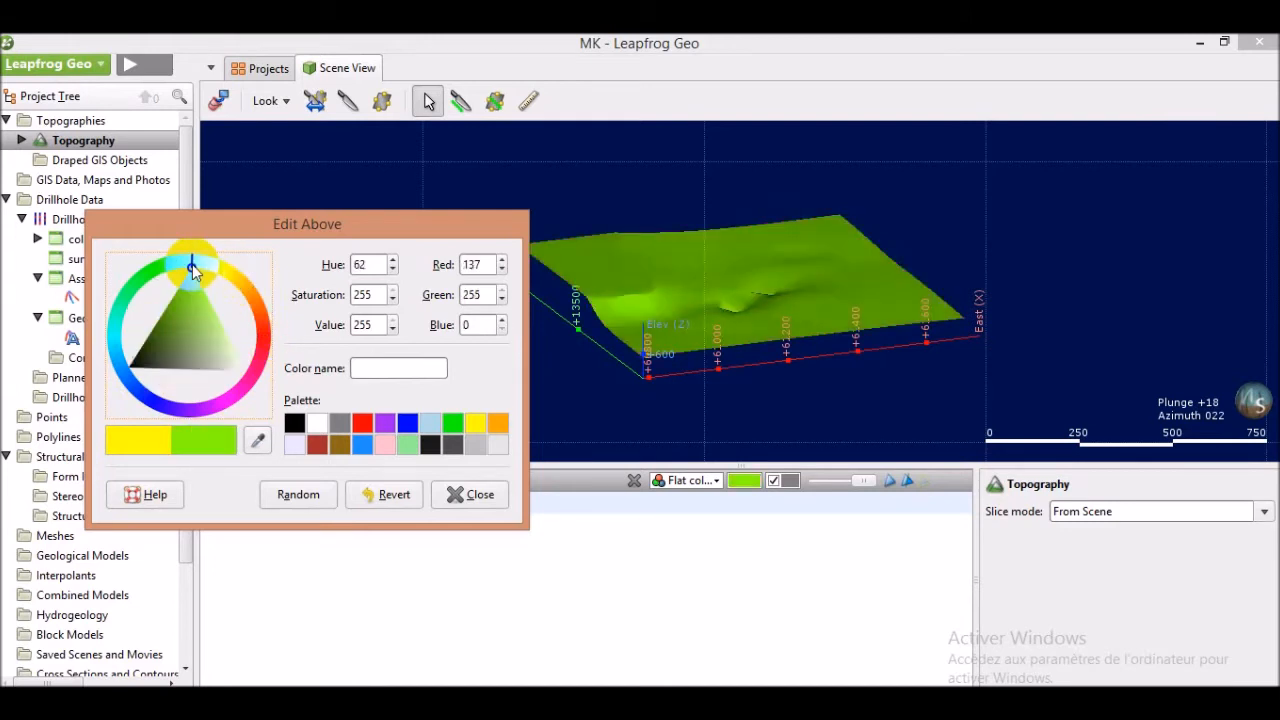
pyautogui.click(140, 282)
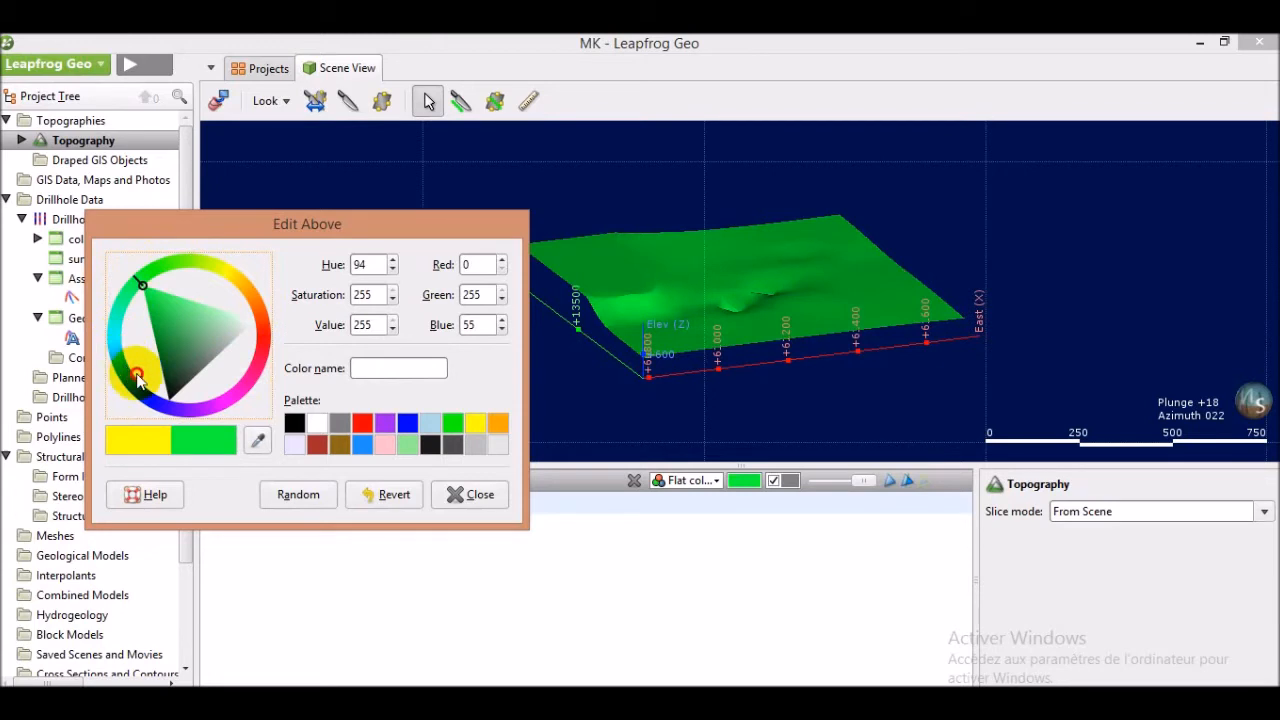
pyautogui.click(243, 383)
pyautogui.click(259, 350)
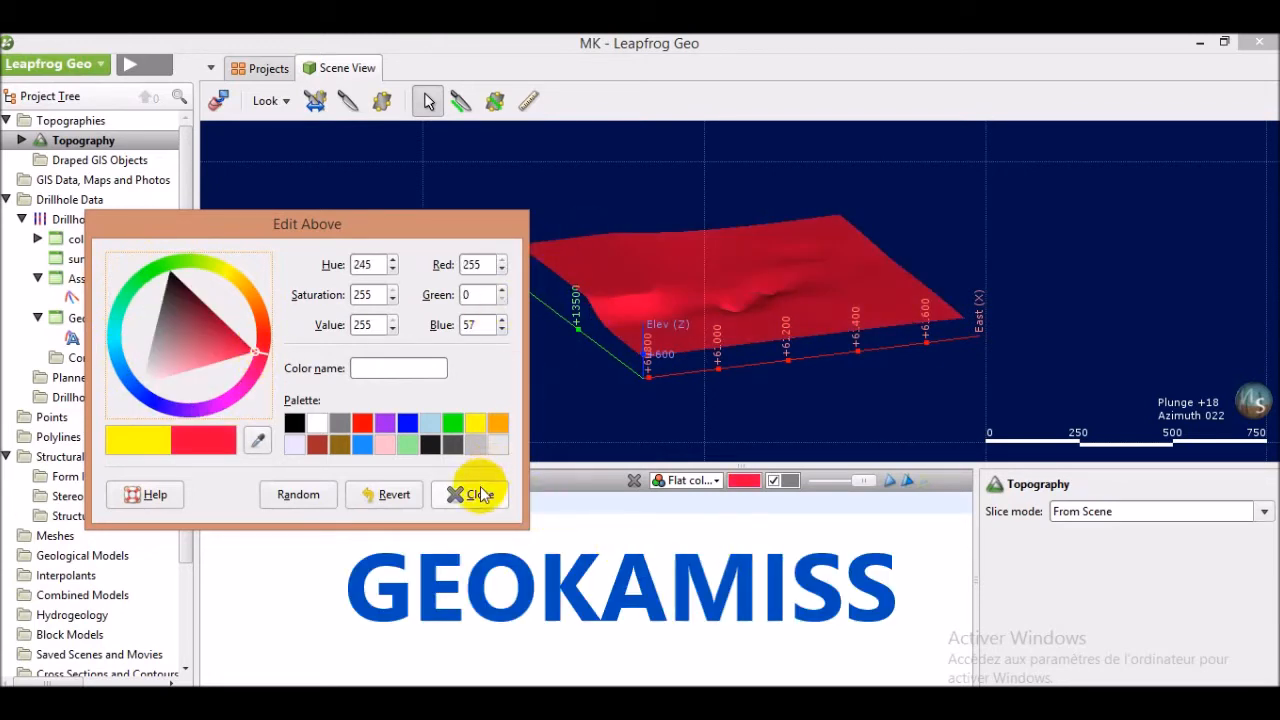
pyautogui.click(475, 425)
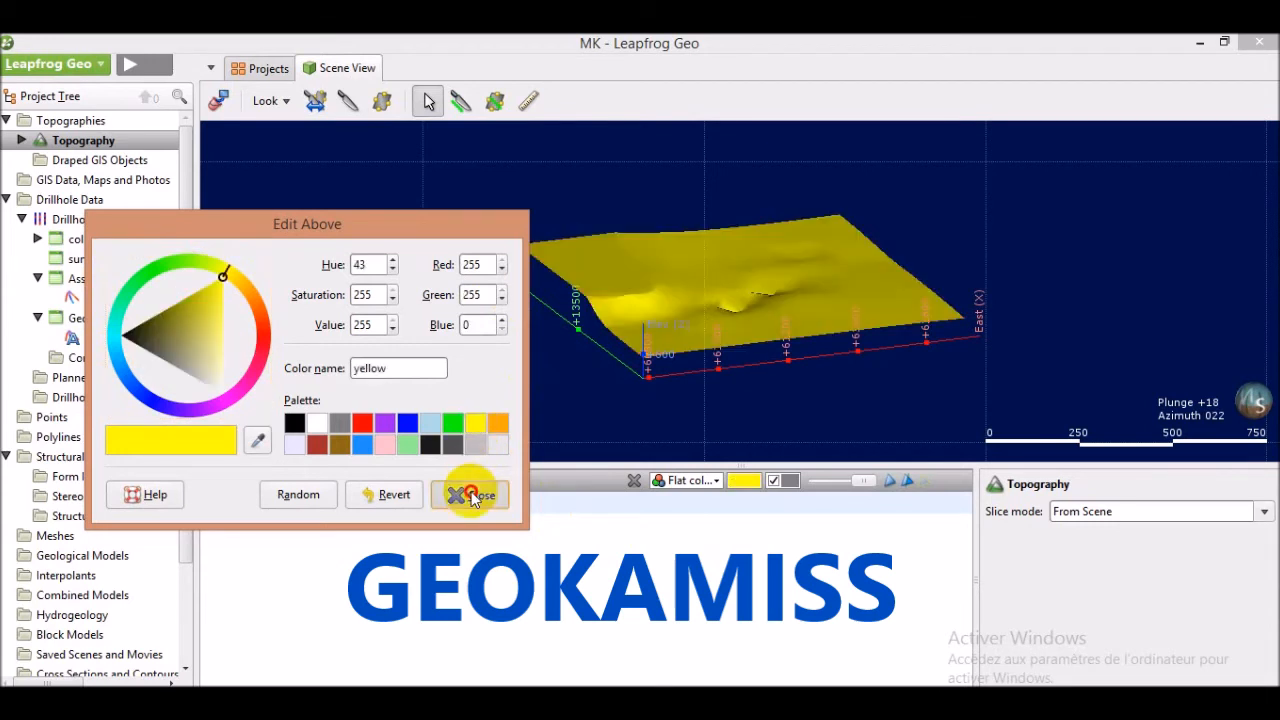
pyautogui.click(474, 493)
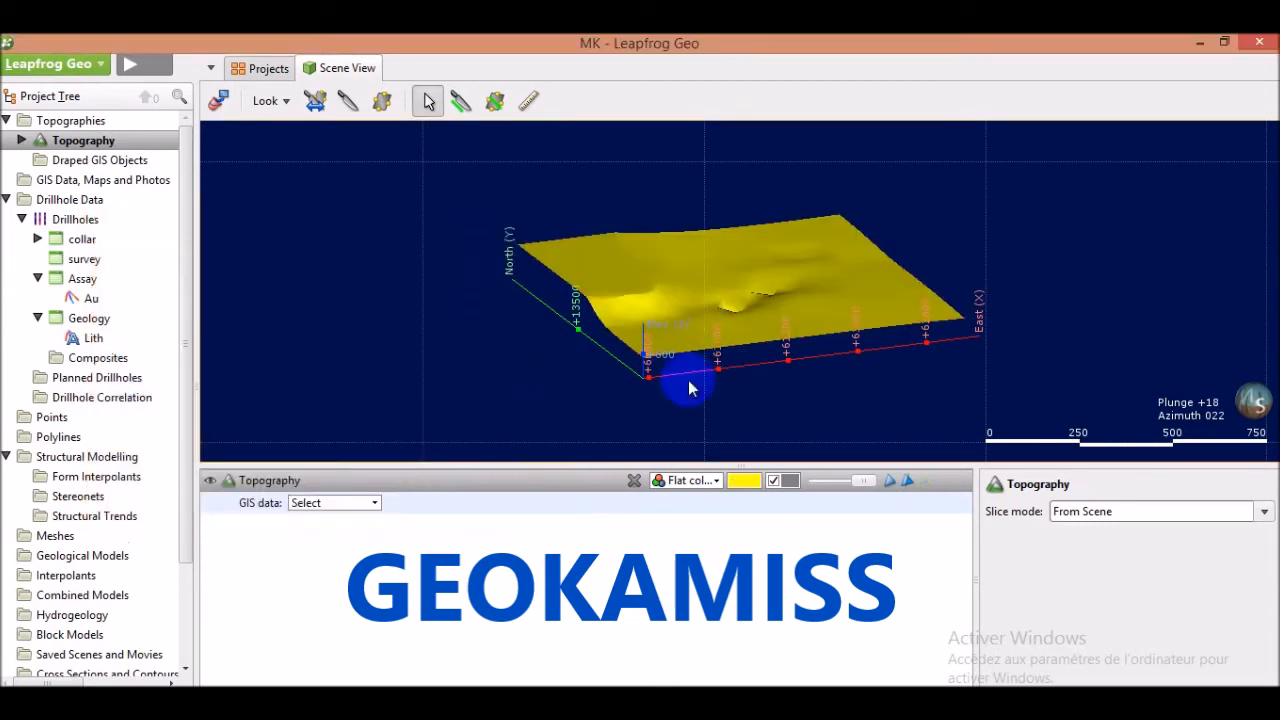
# Toggle the topography between faceted and smooth face shading
pyautogui.click(890, 490)
pyautogui.click(895, 490)
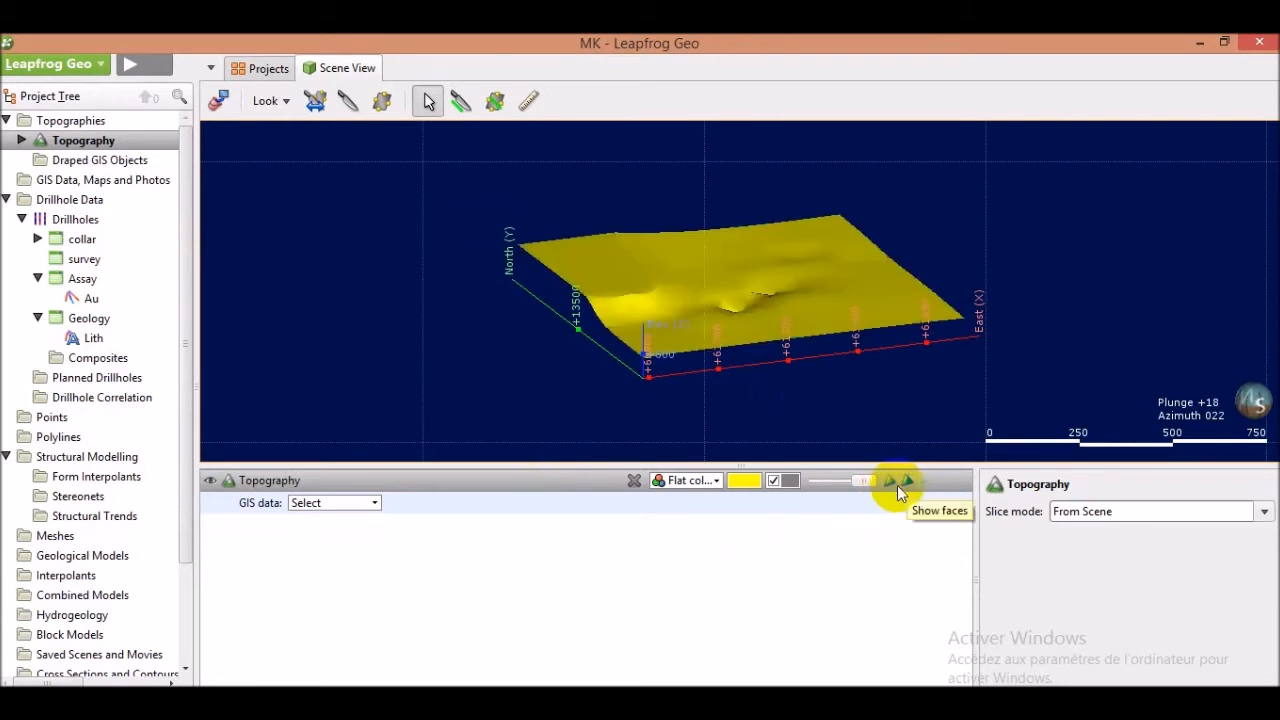
pyautogui.click(907, 487)
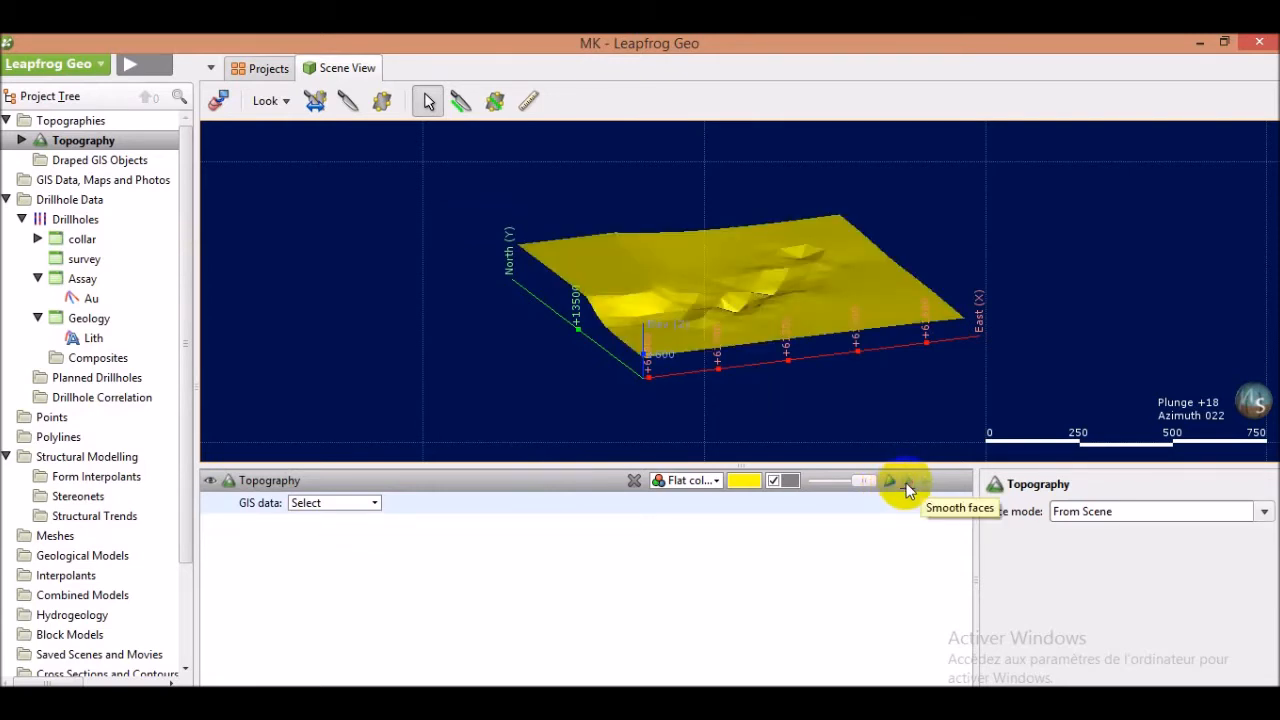
pyautogui.click(907, 487)
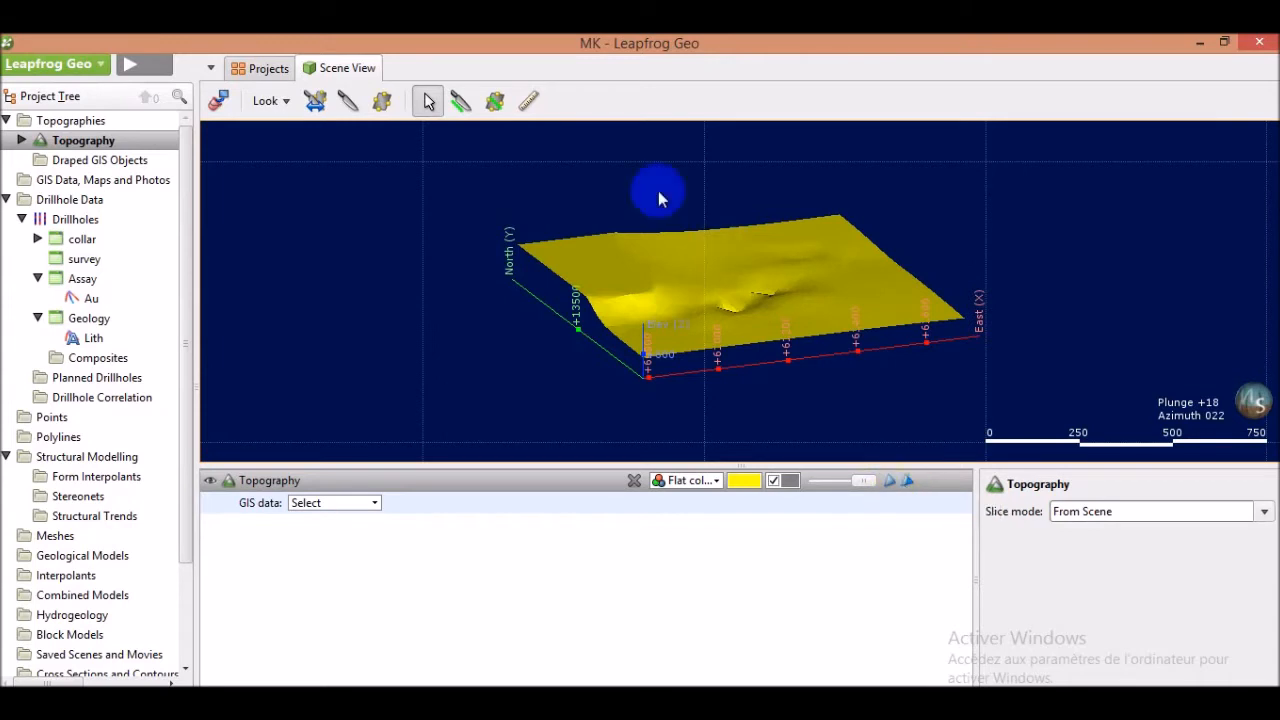
# Colour the topography by Elevation and show its legend in the scene
pyautogui.moveTo(740, 265); pyautogui.dragTo(700, 255)
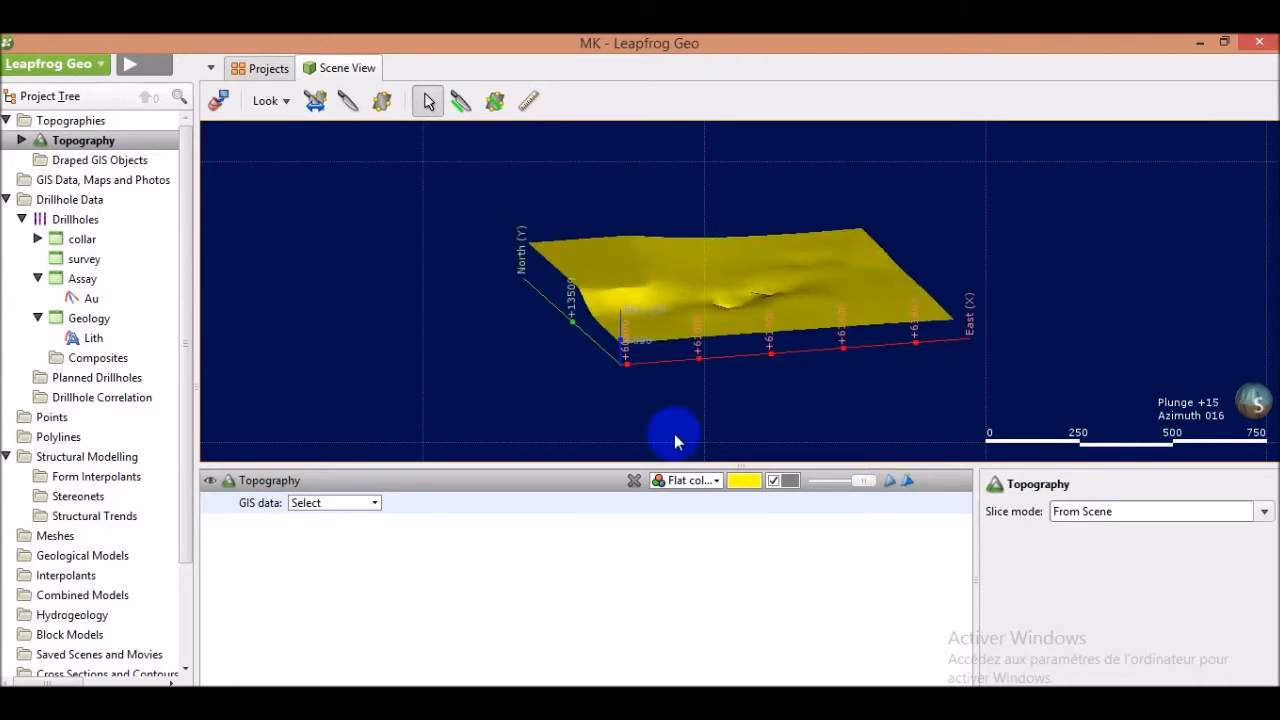
pyautogui.click(716, 484)
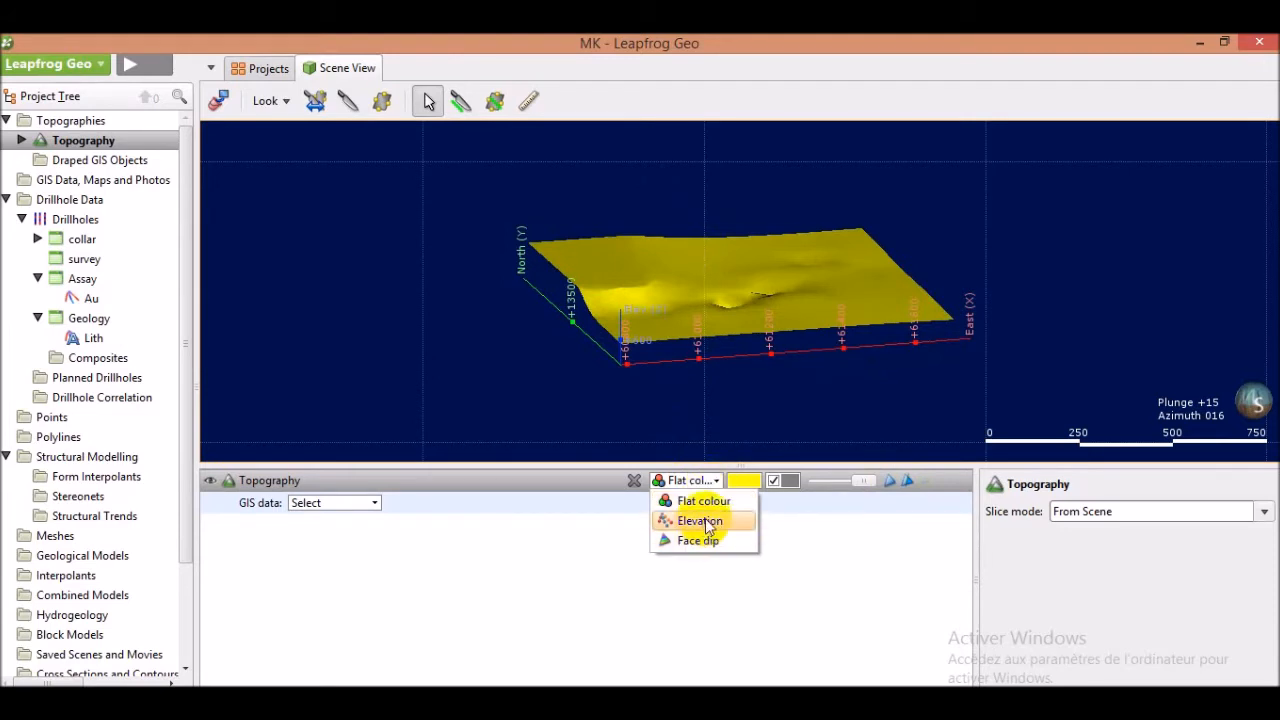
pyautogui.click(706, 521)
pyautogui.moveTo(757, 271); pyautogui.dragTo(752, 286)
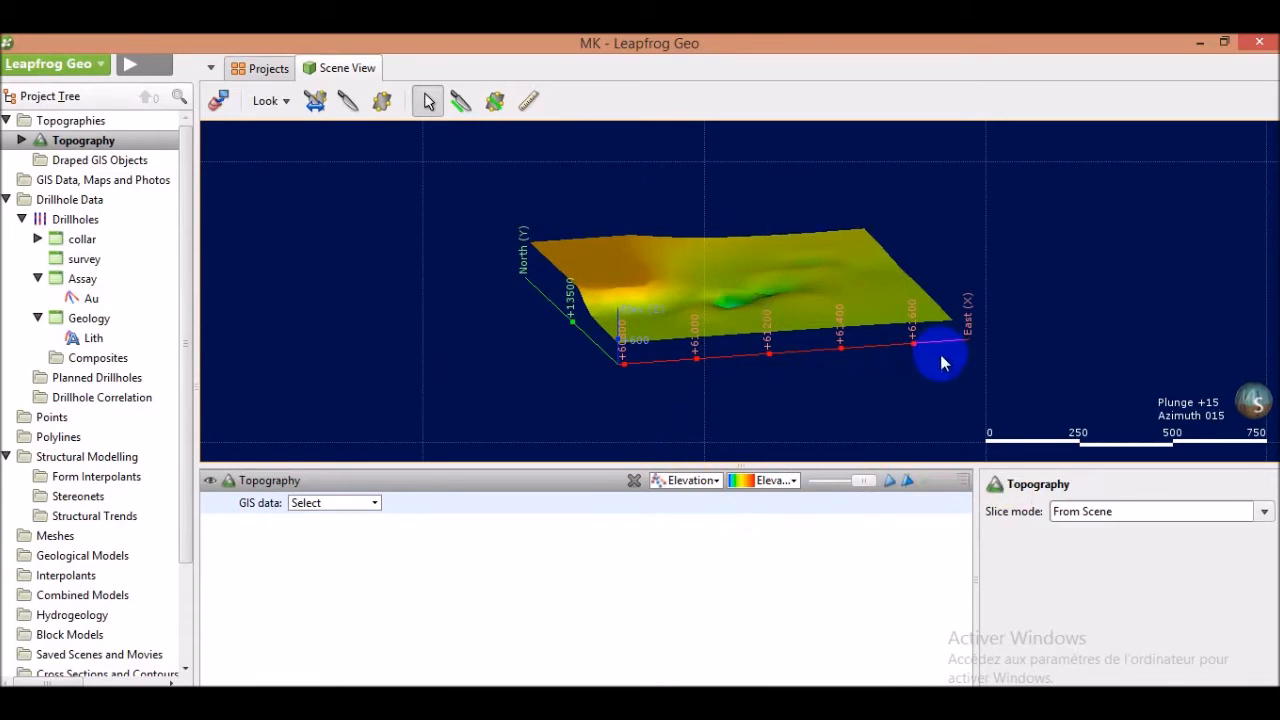
pyautogui.click(963, 490)
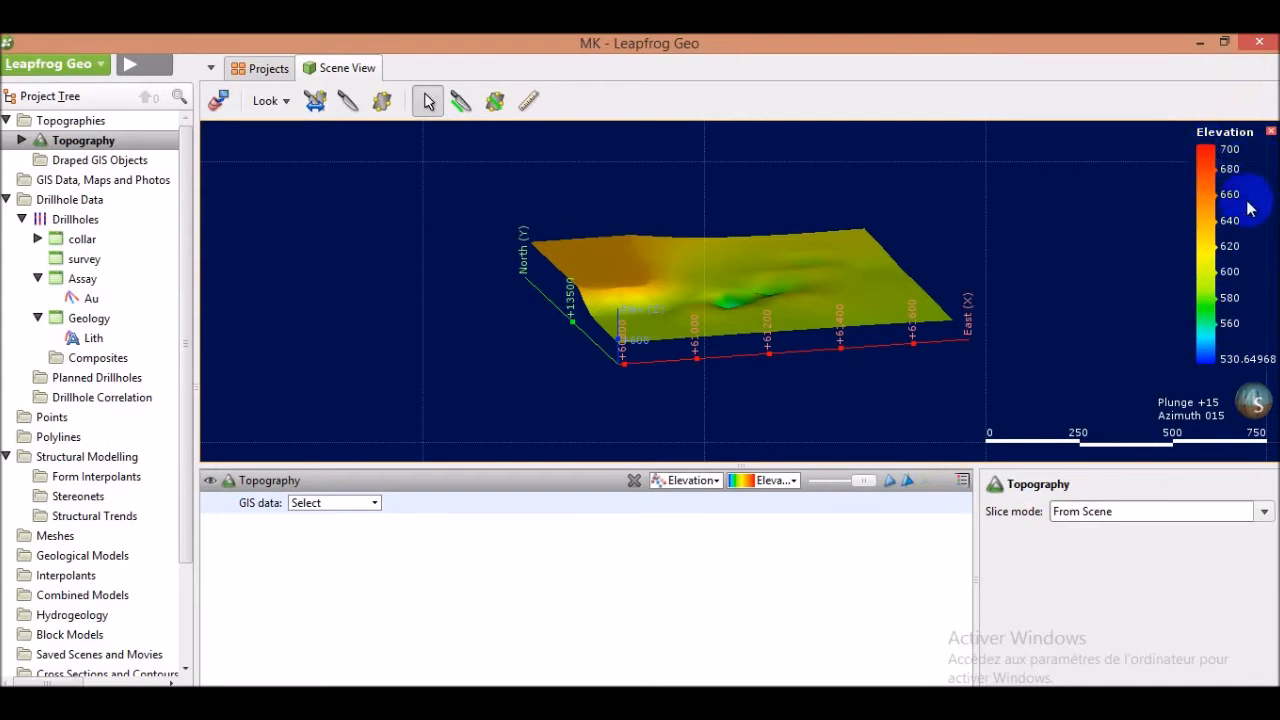
# Colour the topography by Face dip
pyautogui.click(716, 481)
pyautogui.click(695, 541)
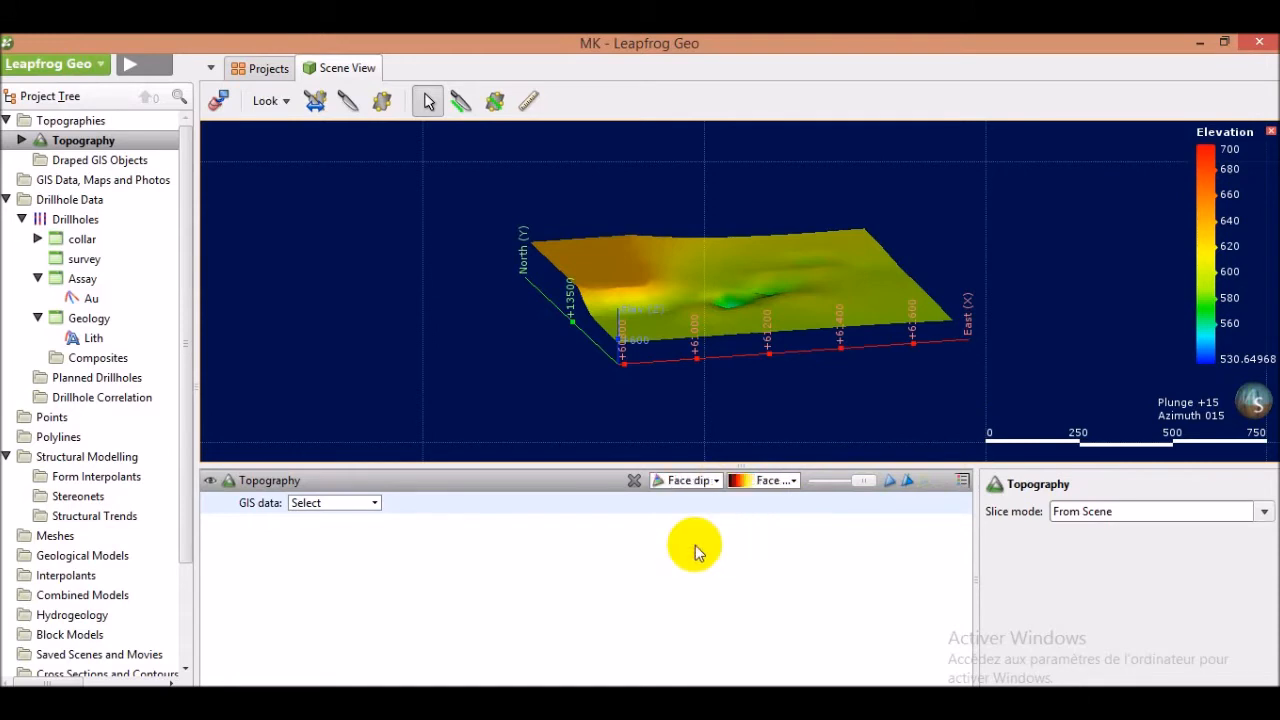
pyautogui.moveTo(699, 411); pyautogui.dragTo(706, 399)
pyautogui.moveTo(641, 378); pyautogui.dragTo(811, 314)
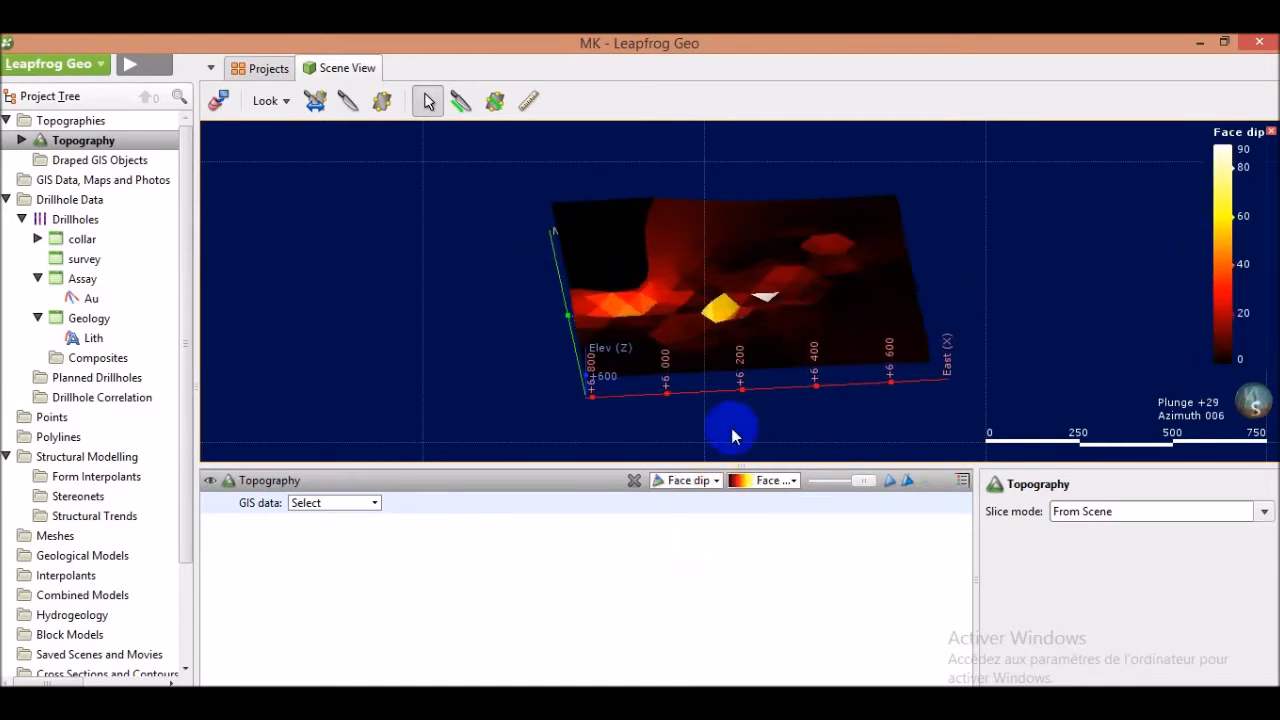
# Set the topography back to Flat colour
pyautogui.click(717, 480)
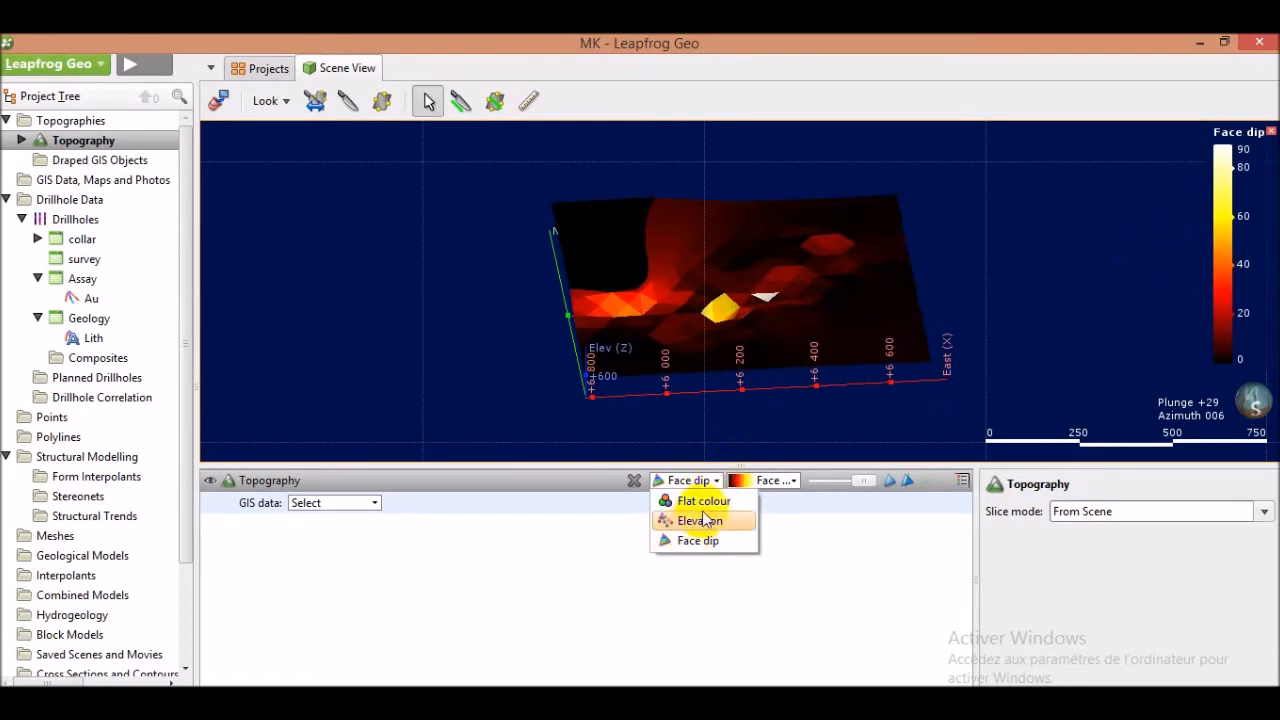
pyautogui.click(704, 502)
pyautogui.moveTo(808, 323); pyautogui.dragTo(800, 293)
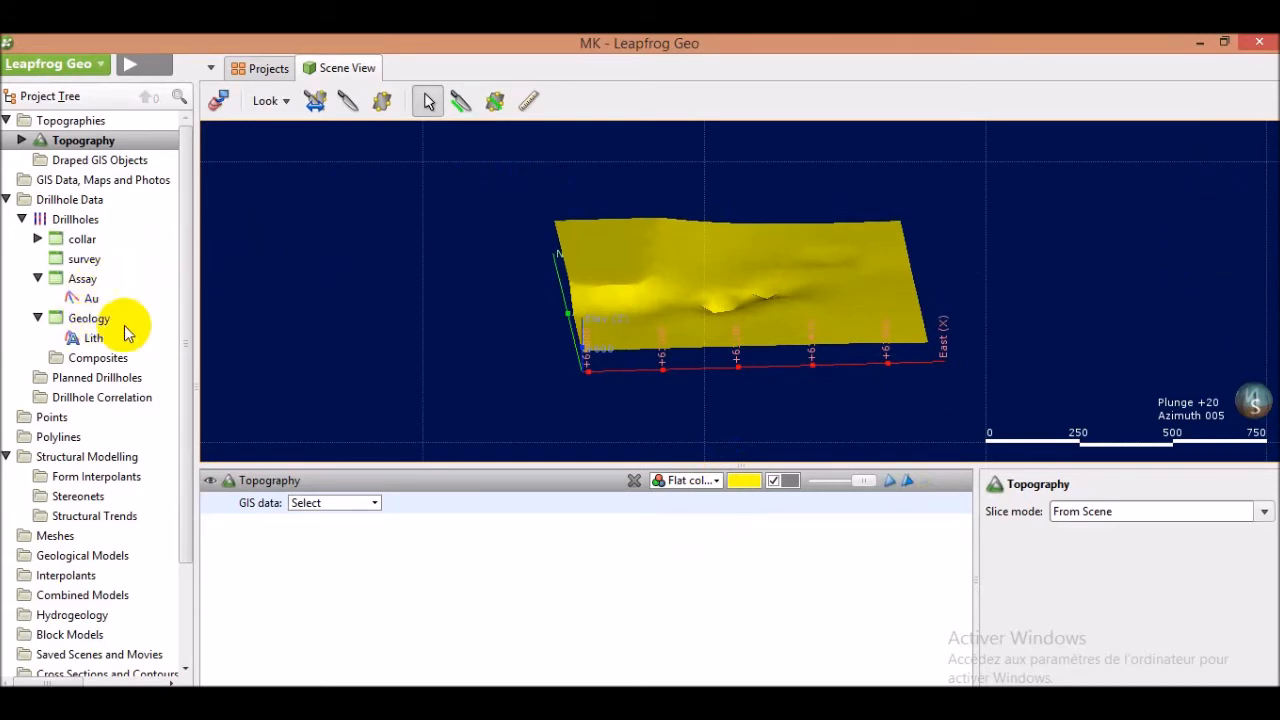
# Add the Au assay data to the scene alongside the topography
pyautogui.moveTo(90, 300); pyautogui.dragTo(705, 300)
pyautogui.scroll(5, 705, 300)
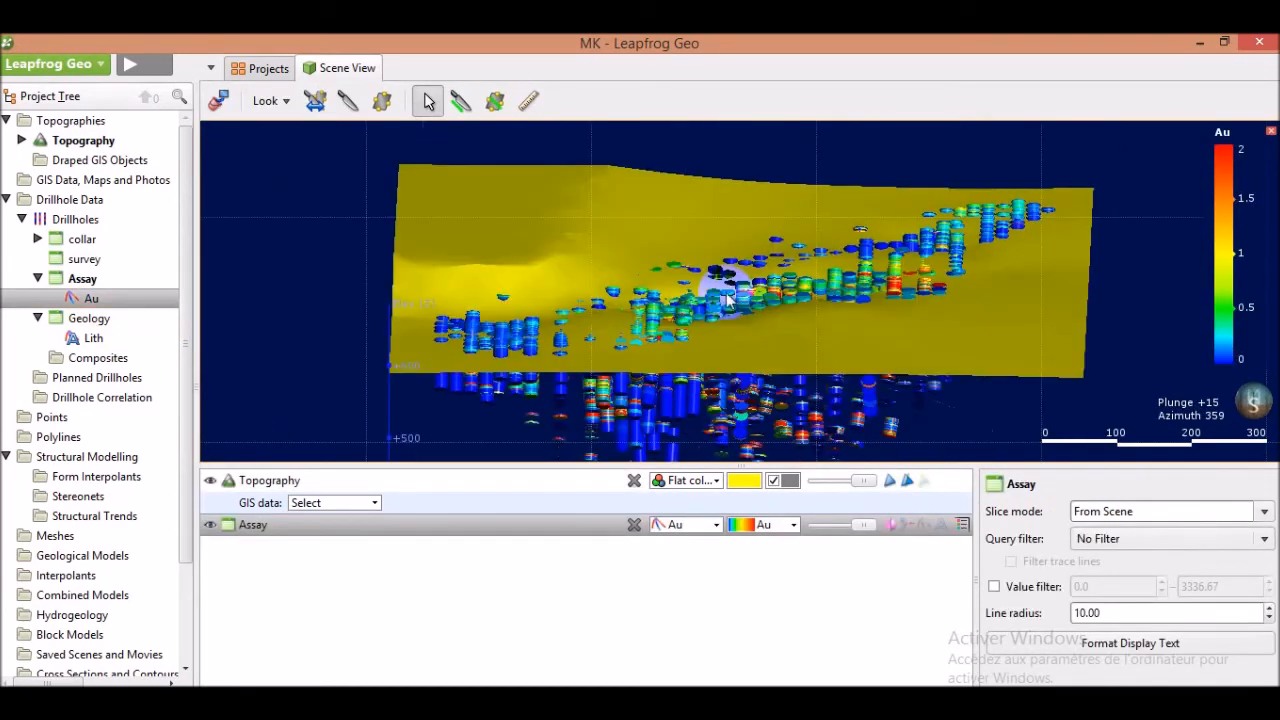
pyautogui.scroll(-3, 730, 295)
pyautogui.moveTo(718, 313)
pyautogui.mouseDown()
pyautogui.moveTo(814, 286)
pyautogui.moveTo(866, 294)
pyautogui.moveTo(723, 274)
pyautogui.moveTo(697, 310)
pyautogui.moveTo(726, 309)
pyautogui.mouseUp()
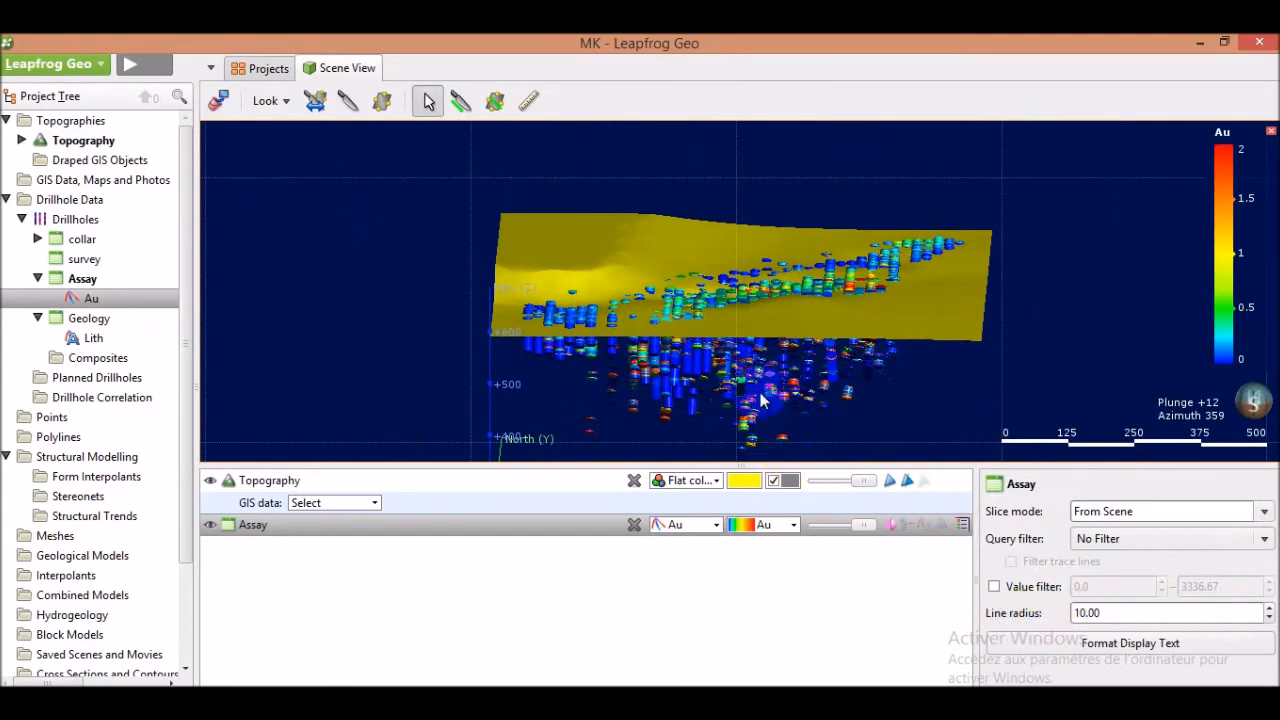
pyautogui.moveTo(829, 320)
pyautogui.mouseDown()
pyautogui.moveTo(733, 318)
pyautogui.moveTo(763, 351)
pyautogui.mouseUp()
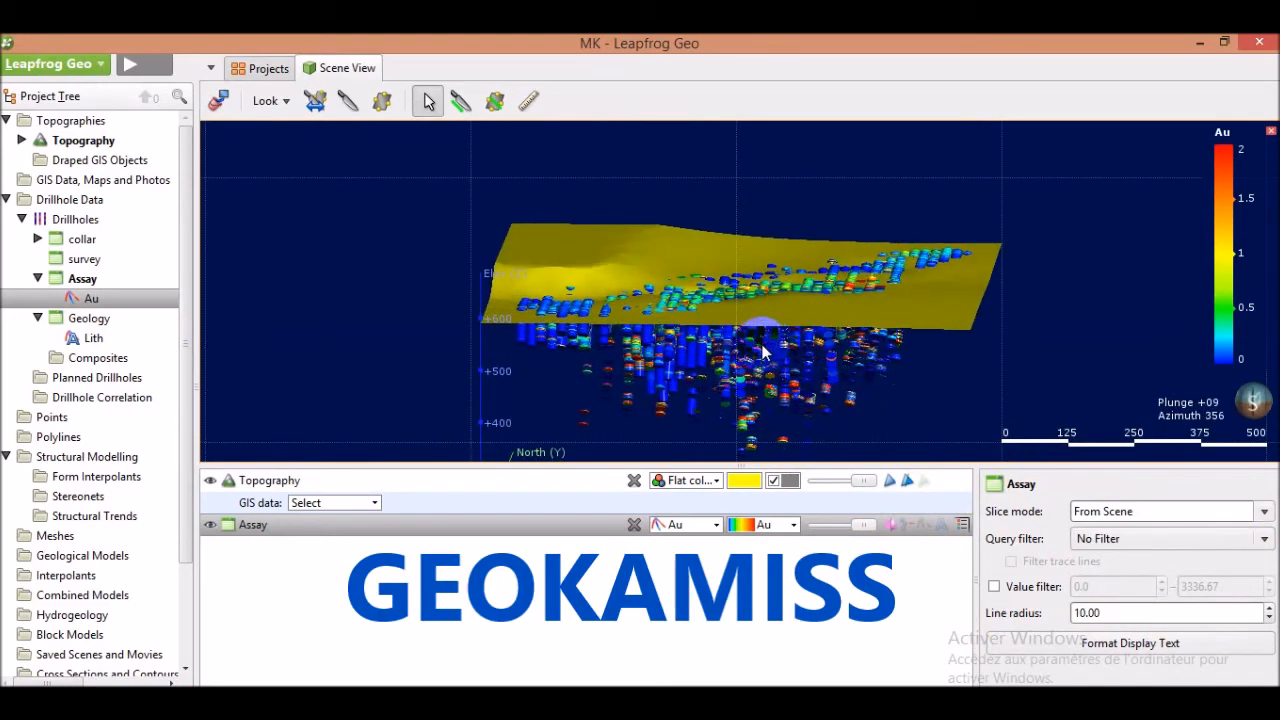
# Import the Structure-planaire CSV file as planar structural data, setting the delimiter character to ;
pyautogui.moveTo(763, 351); pyautogui.dragTo(735, 283)
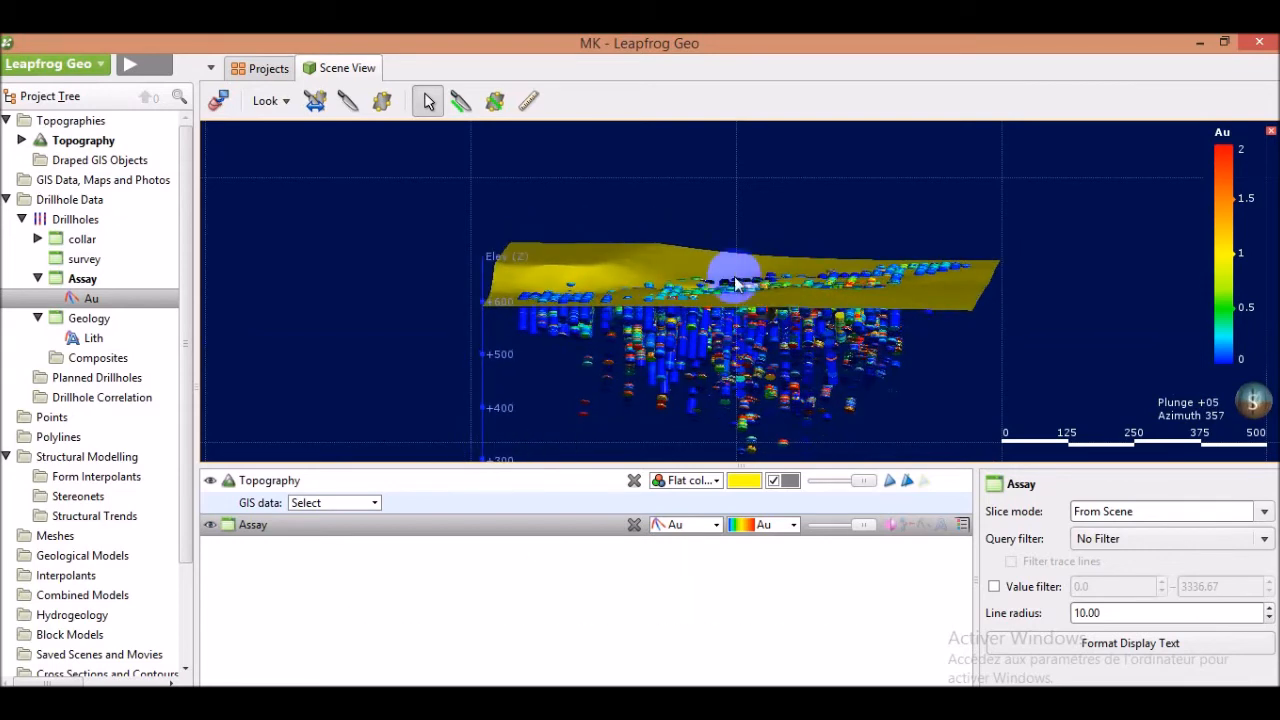
pyautogui.rightClick(107, 458)
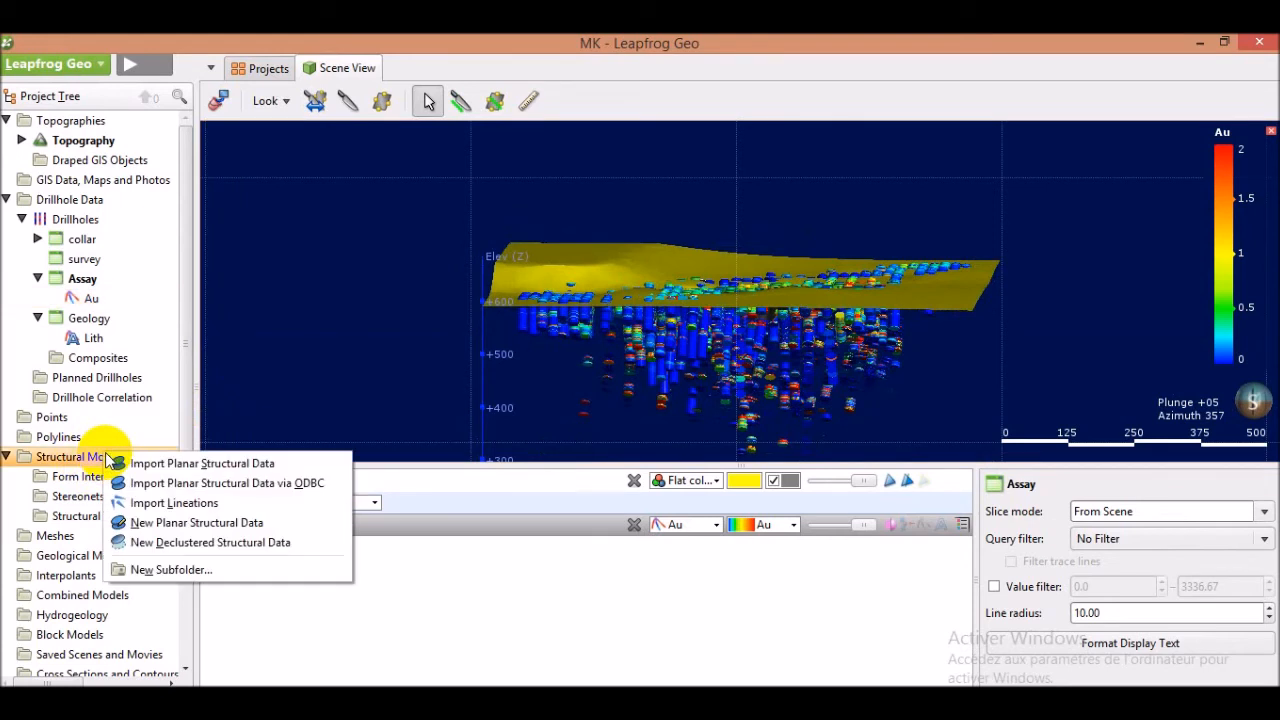
pyautogui.click(155, 467)
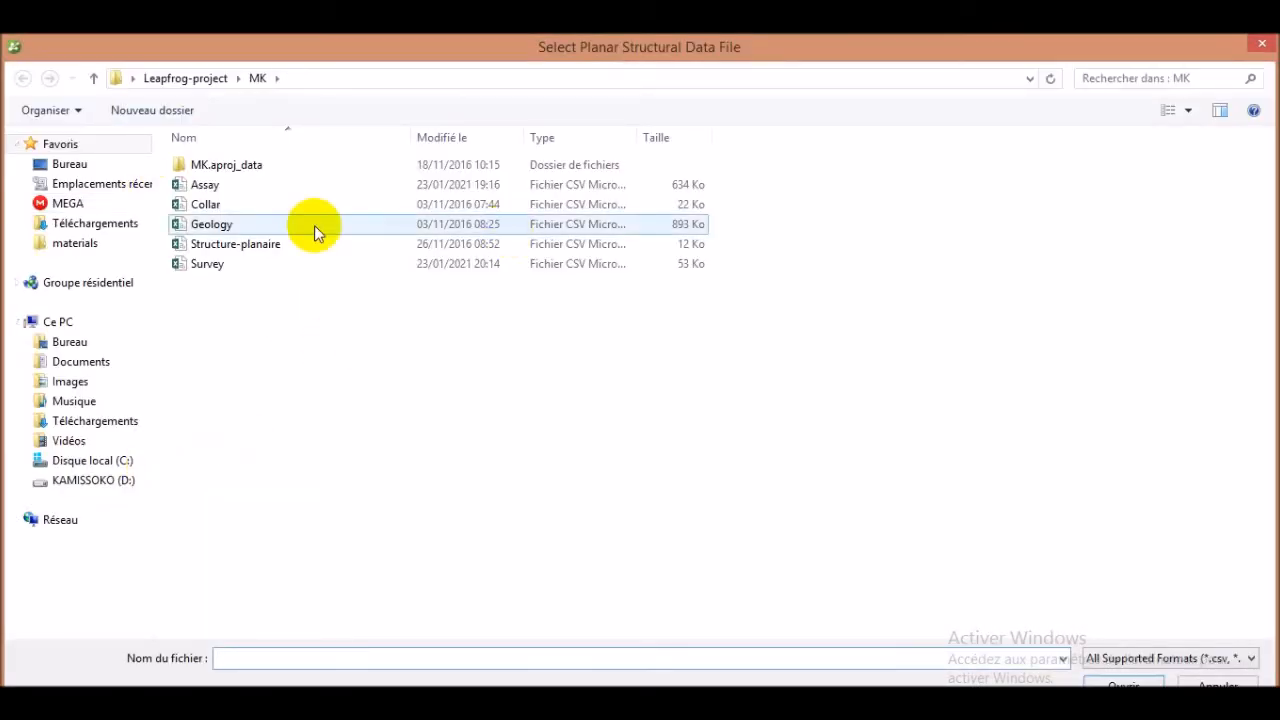
pyautogui.click(250, 250)
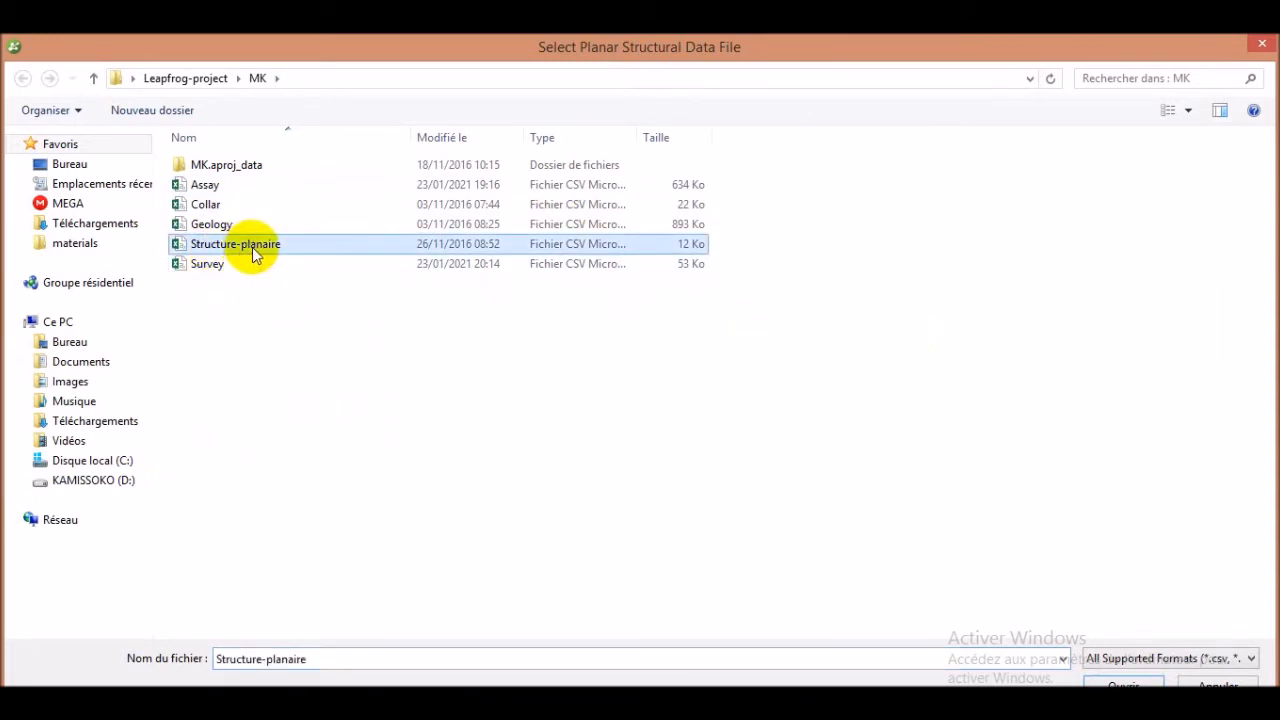
pyautogui.click(1123, 684)
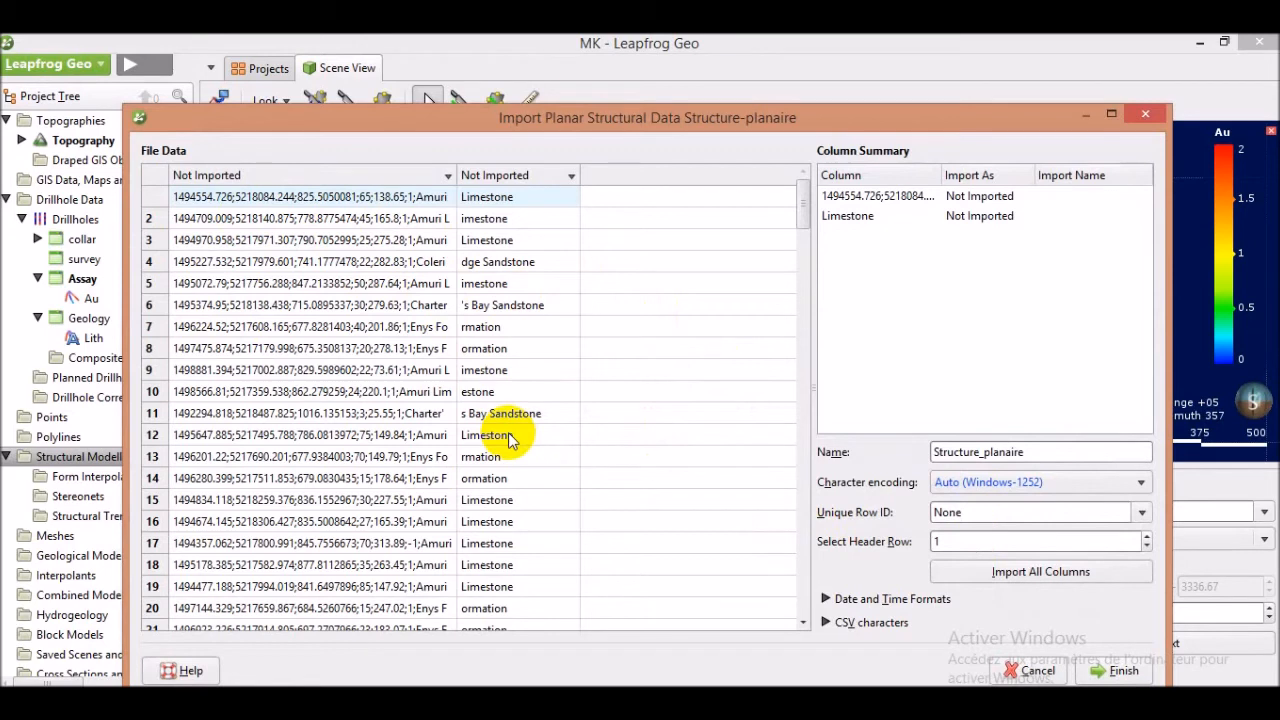
pyautogui.click(826, 623)
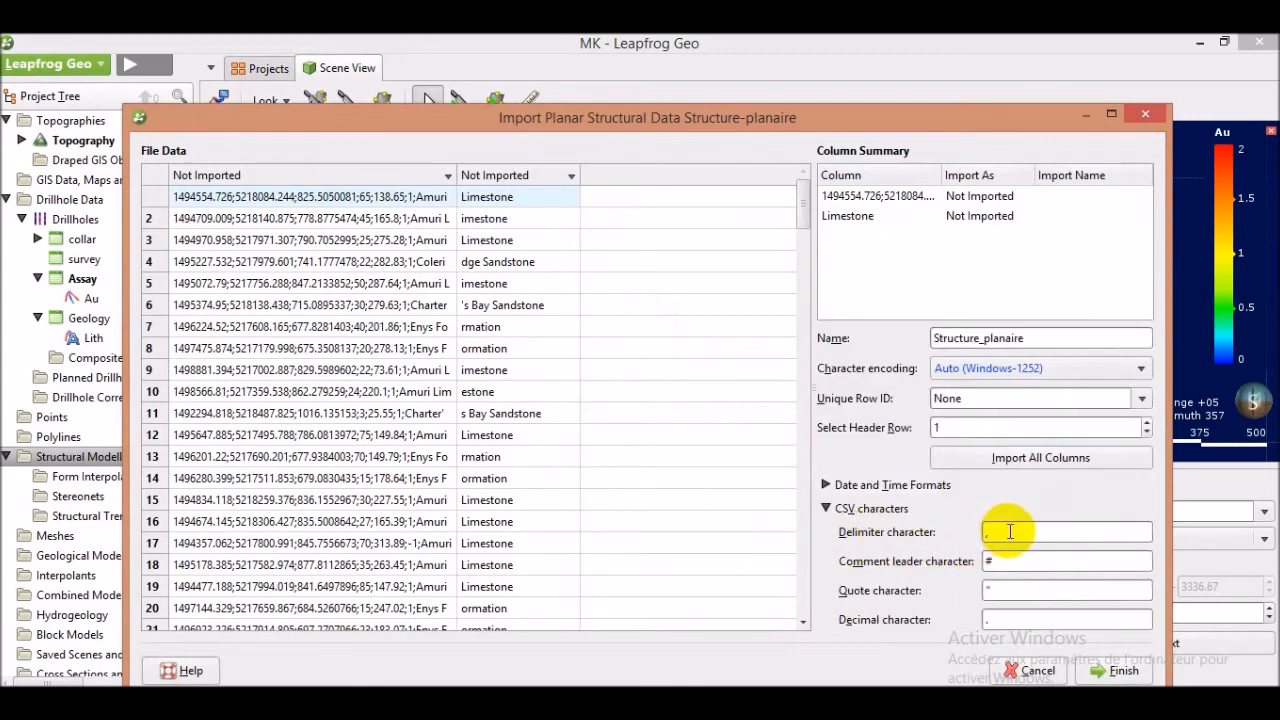
pyautogui.write(';')
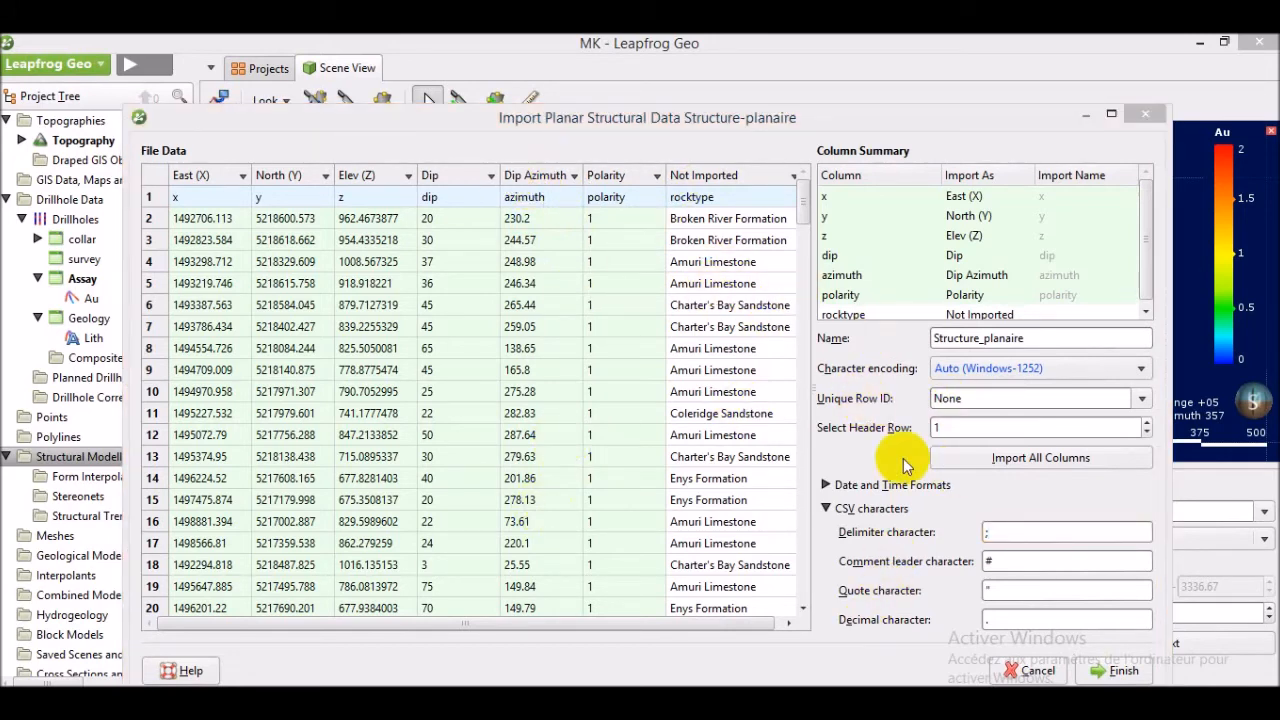
pyautogui.click(1118, 673)
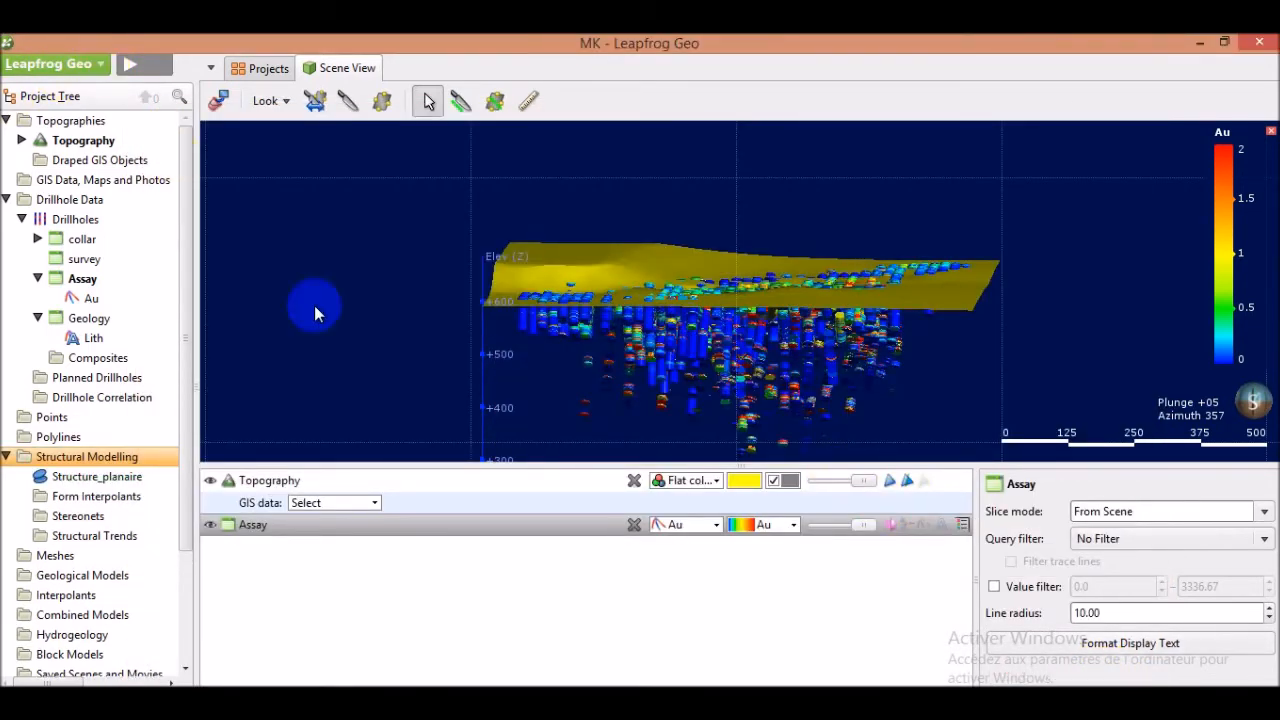
# Clear the scene and add the Structure_planaire data to it
pyautogui.click(219, 101)
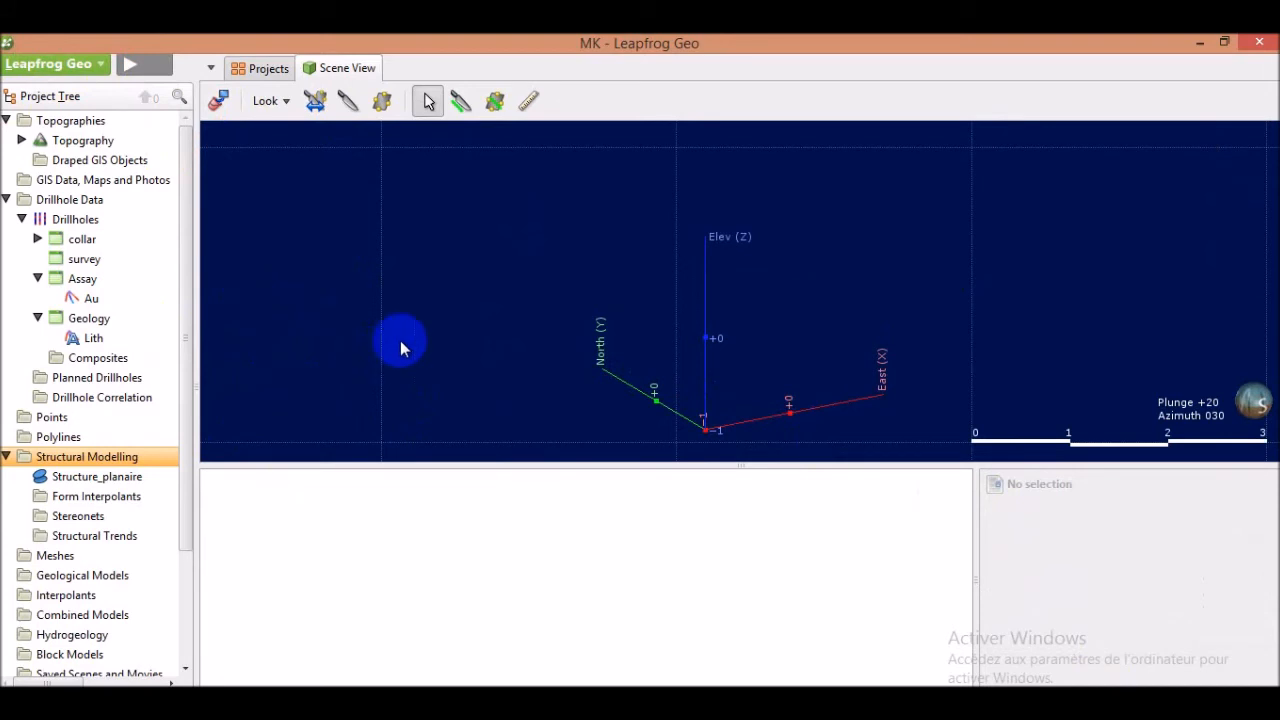
pyautogui.click(99, 485)
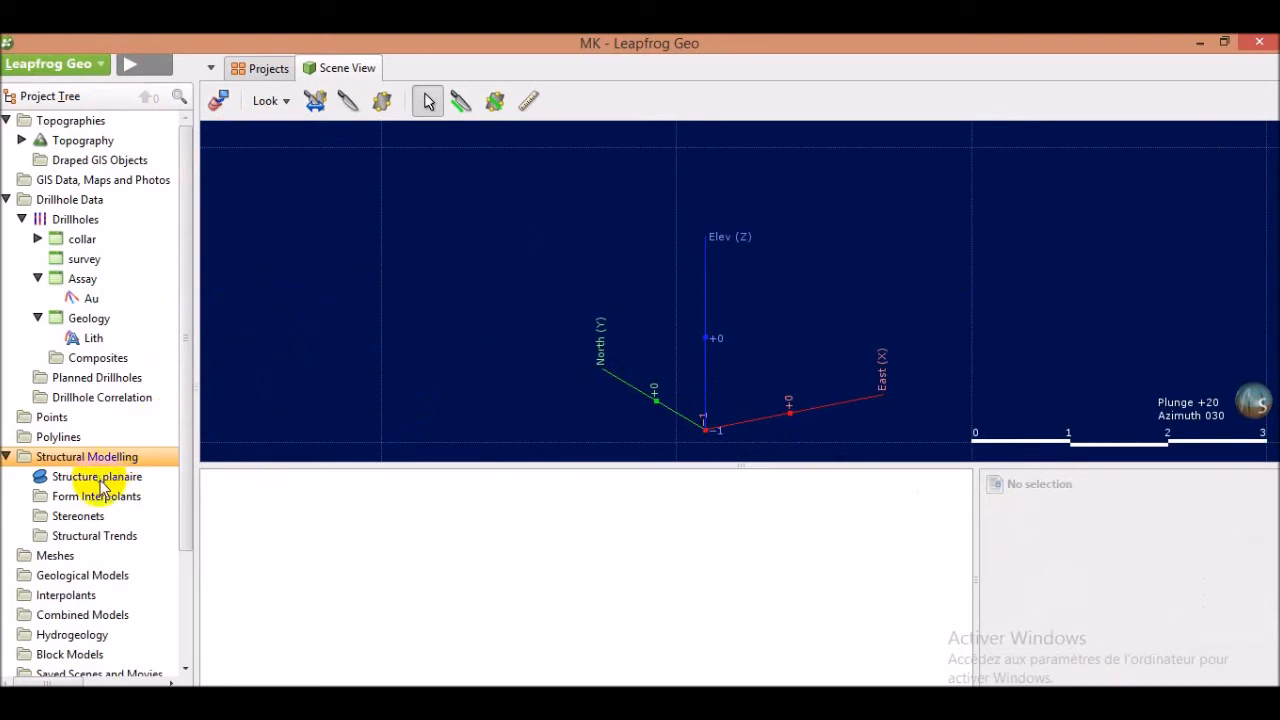
pyautogui.moveTo(99, 485); pyautogui.dragTo(507, 307)
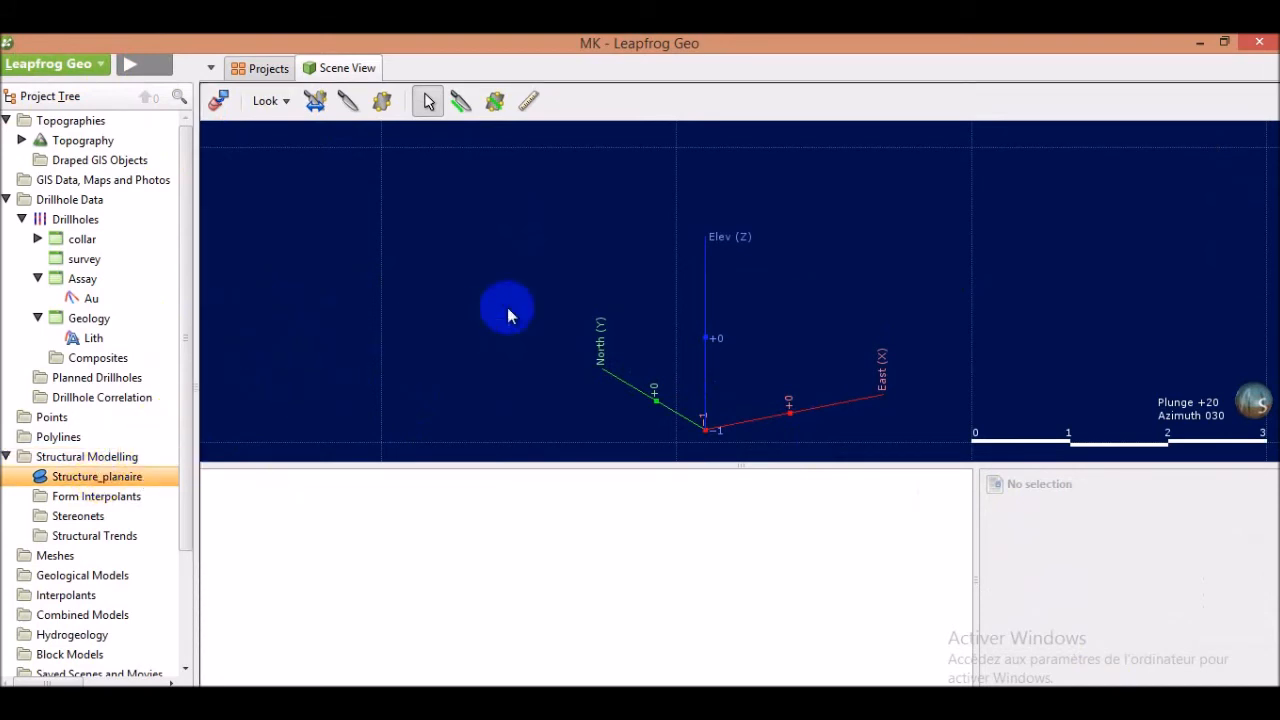
pyautogui.scroll(6, 726, 270)
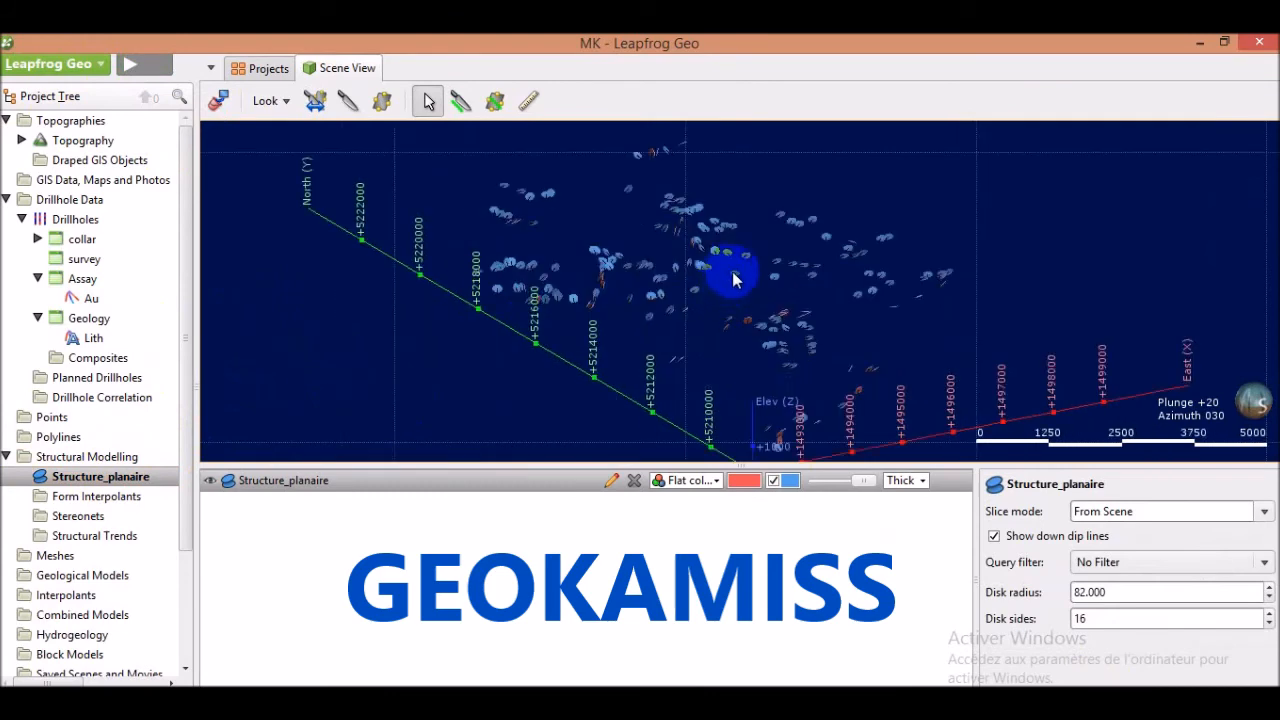
pyautogui.moveTo(692, 290); pyautogui.dragTo(724, 322)
pyautogui.scroll(4, 753, 339)
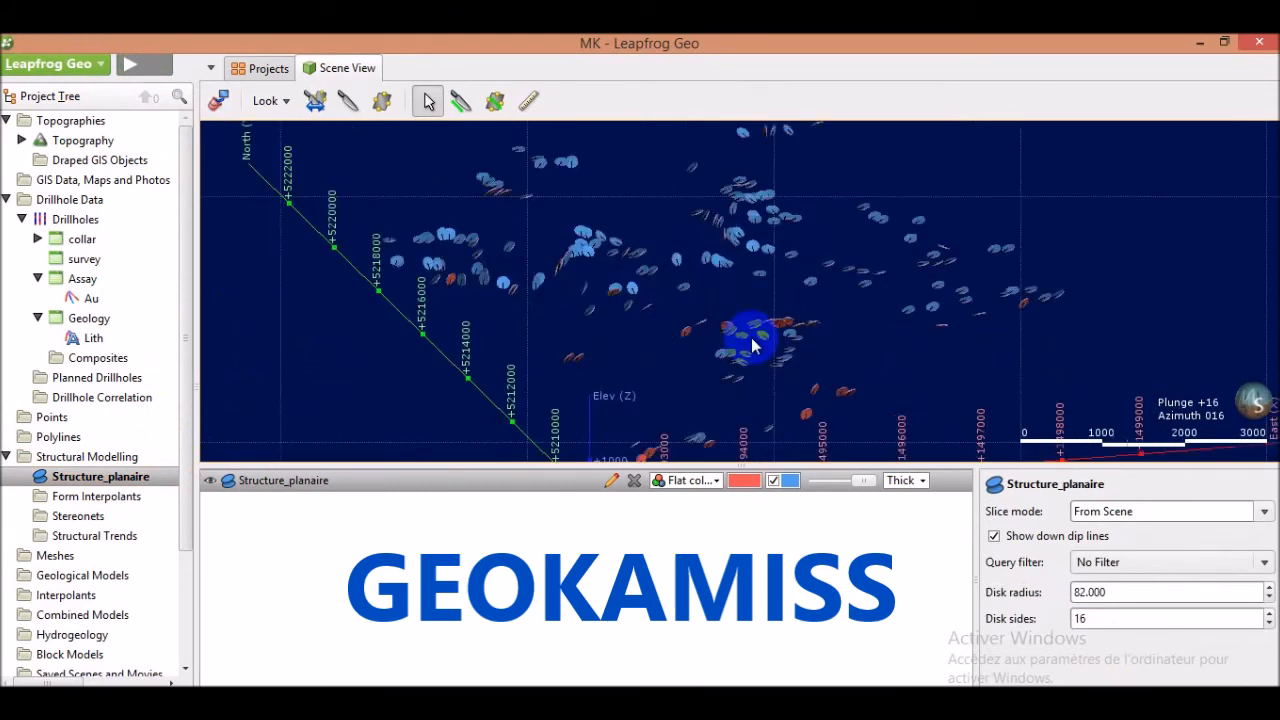
pyautogui.scroll(-2, 751, 326)
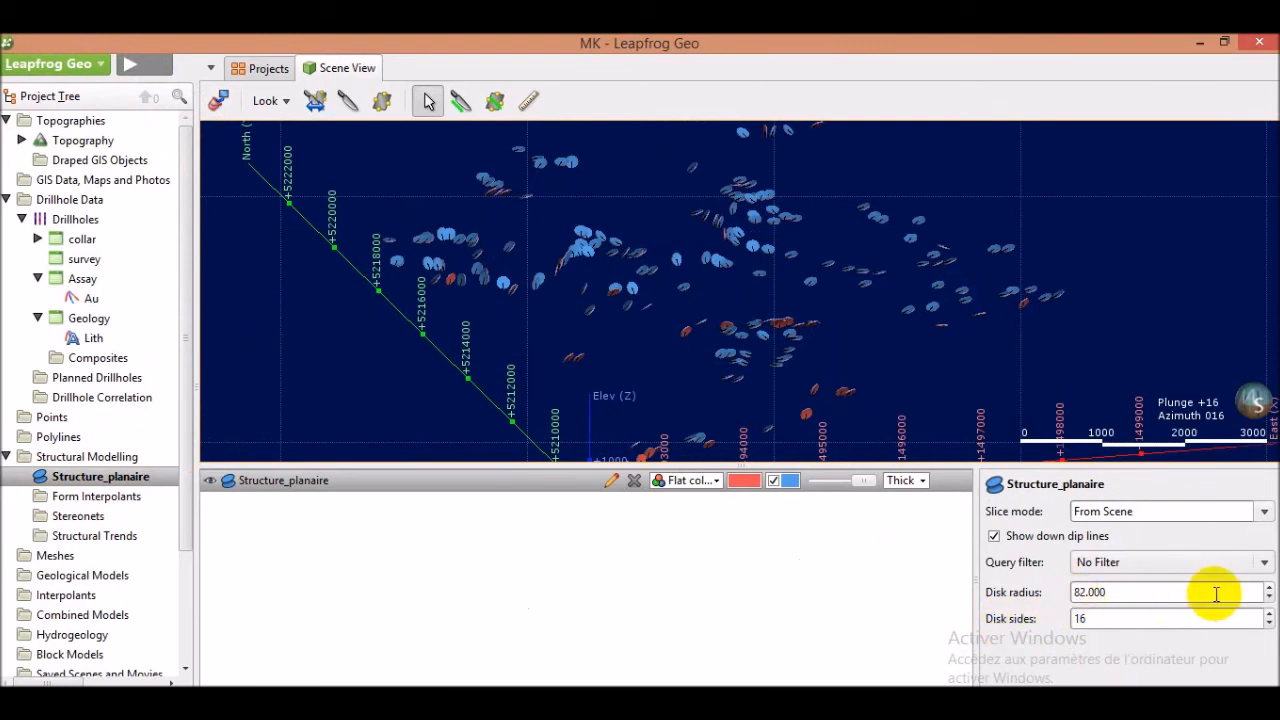
# Set the structural disk radius to 95 and the disk sides to 28
pyautogui.click(1268, 589)
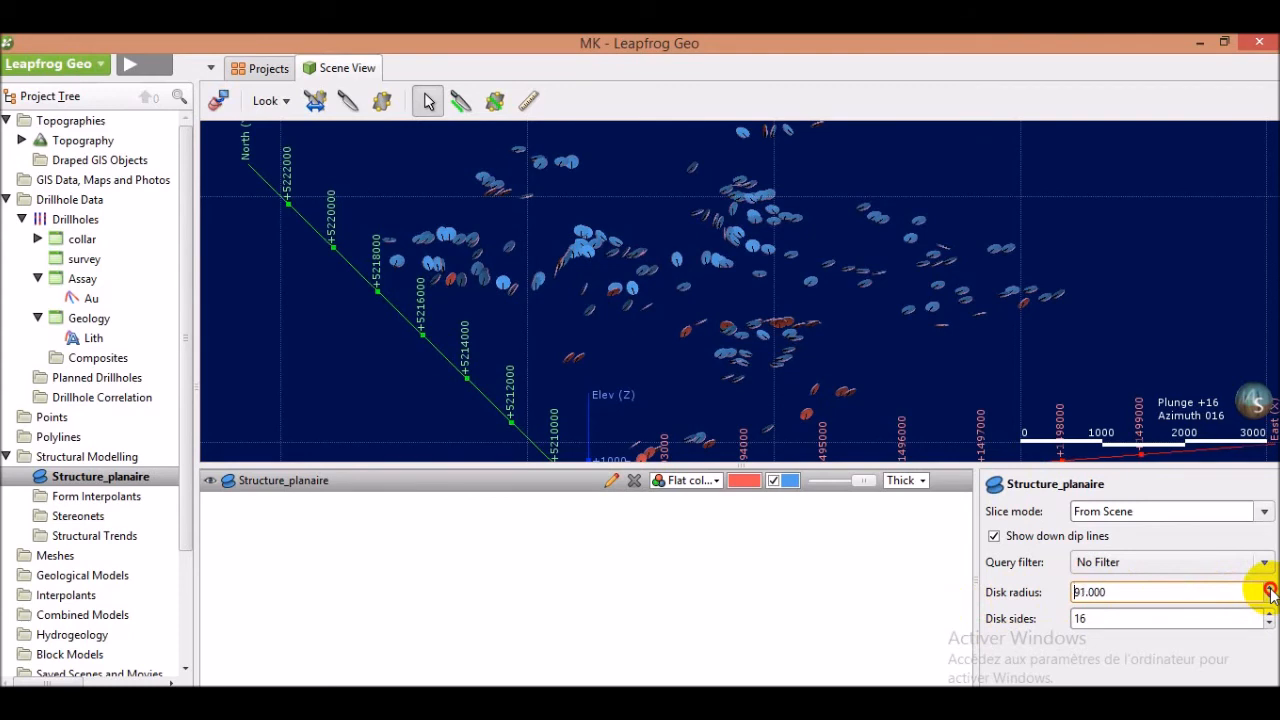
pyautogui.click(1269, 589)
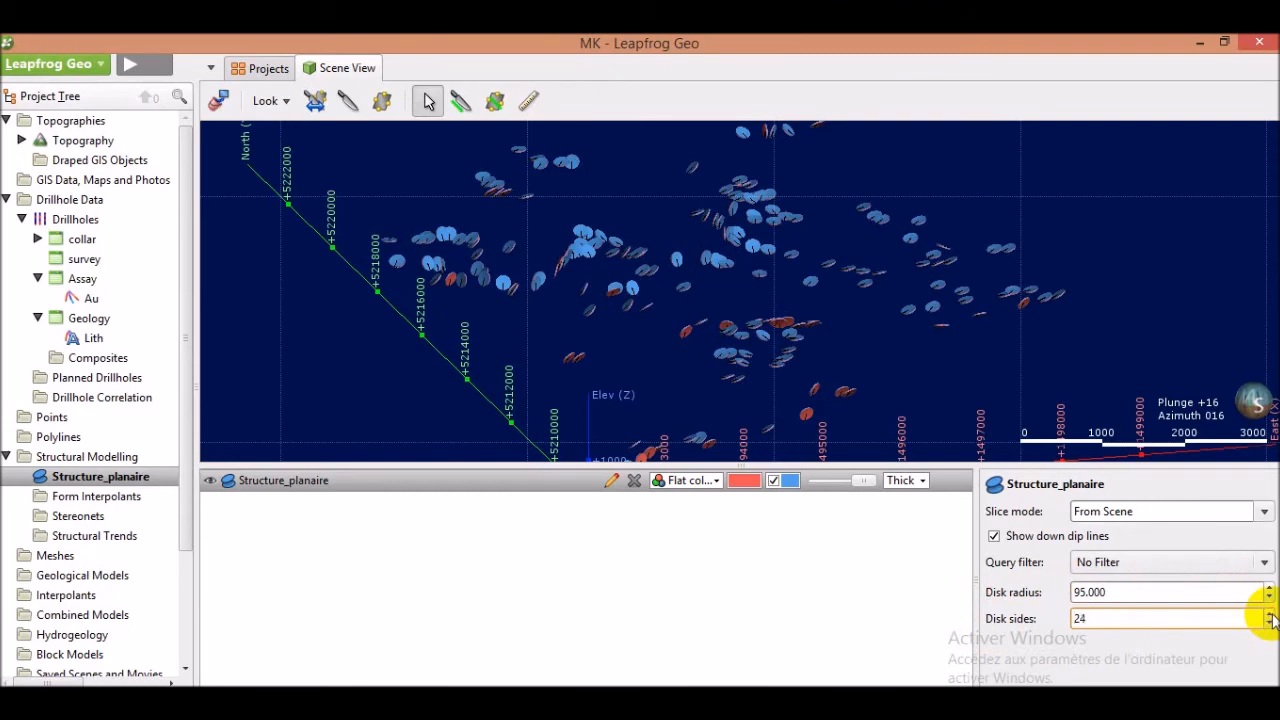
pyautogui.click(1269, 614)
# Inspect one structural disk's attributes and browse the Structure_planaire data table
pyautogui.moveTo(586, 243); pyautogui.dragTo(707, 333)
pyautogui.scroll(2, 707, 333)
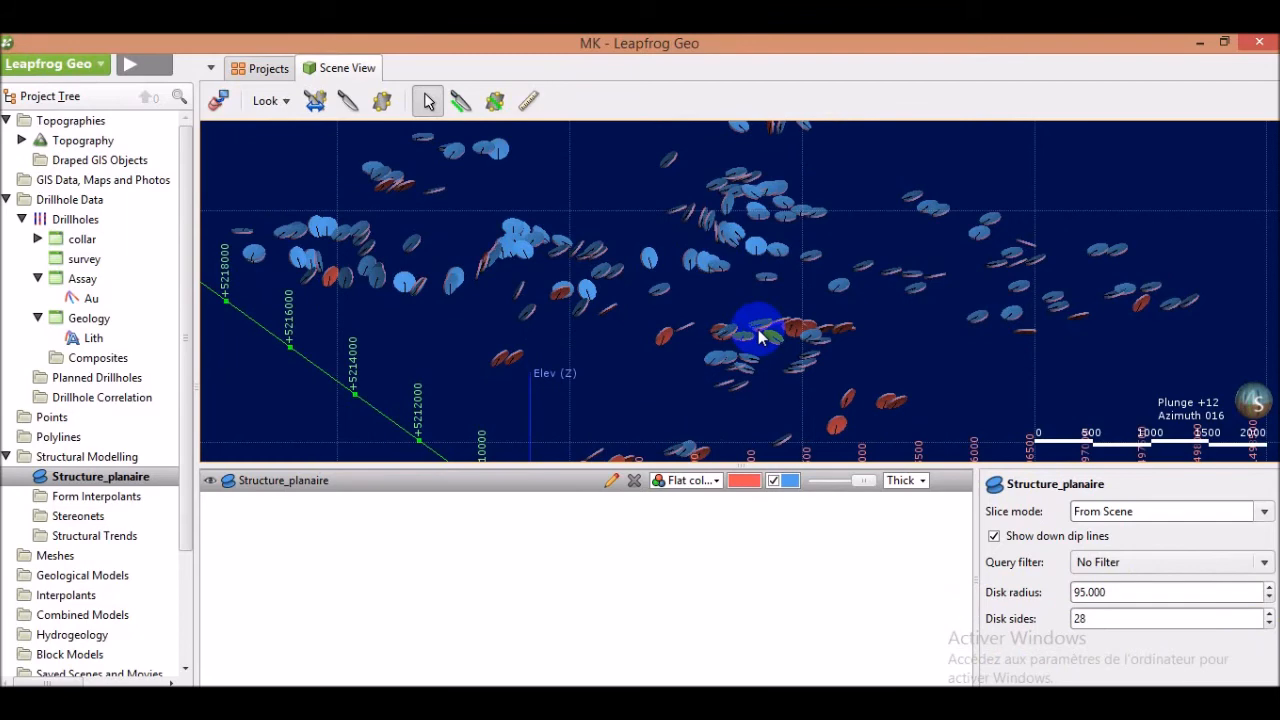
pyautogui.moveTo(765, 333)
pyautogui.mouseDown()
pyautogui.moveTo(737, 343)
pyautogui.moveTo(737, 320)
pyautogui.moveTo(741, 336)
pyautogui.mouseUp()
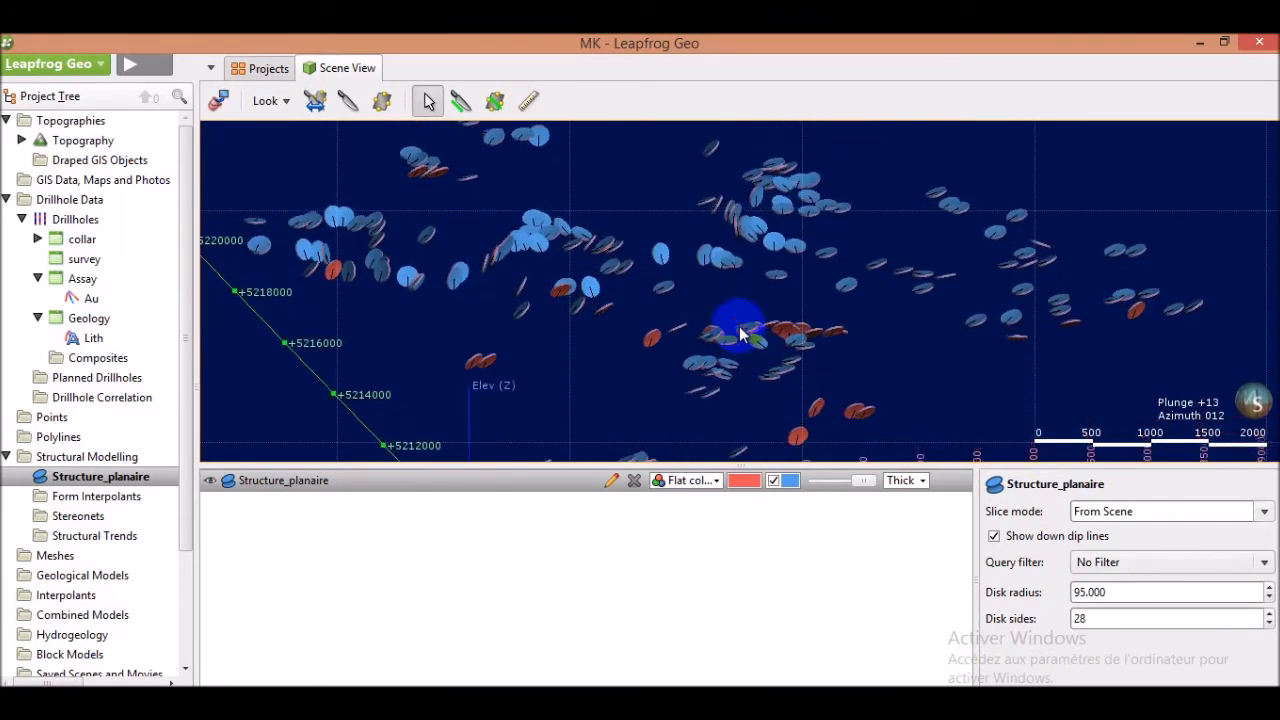
pyautogui.click(657, 340)
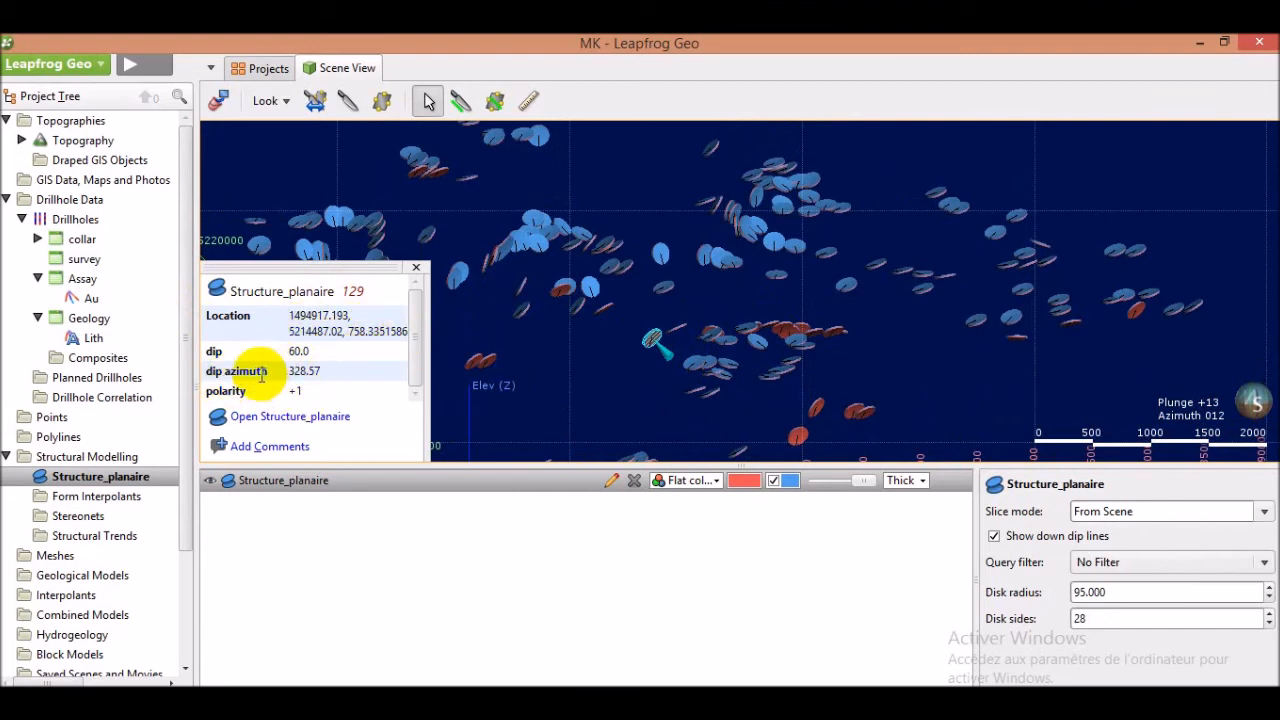
pyautogui.click(288, 428)
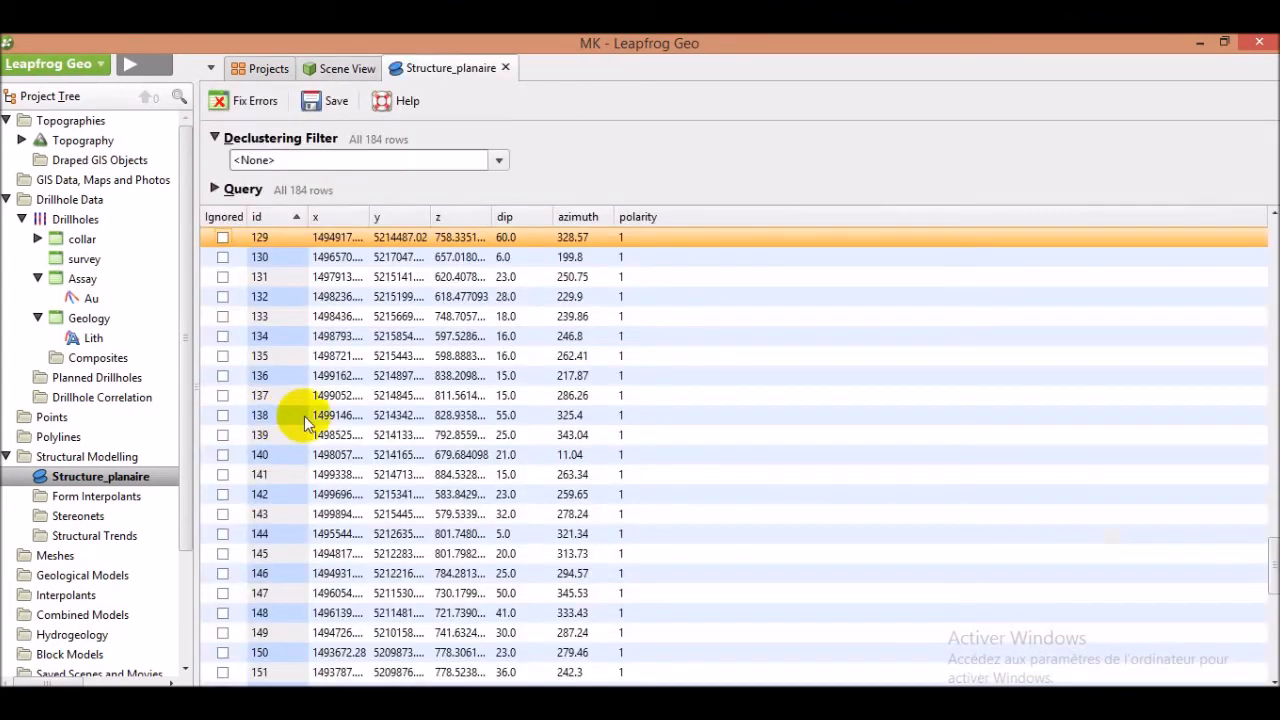
pyautogui.scroll(-2, 533, 380)
pyautogui.scroll(-8, 531, 380)
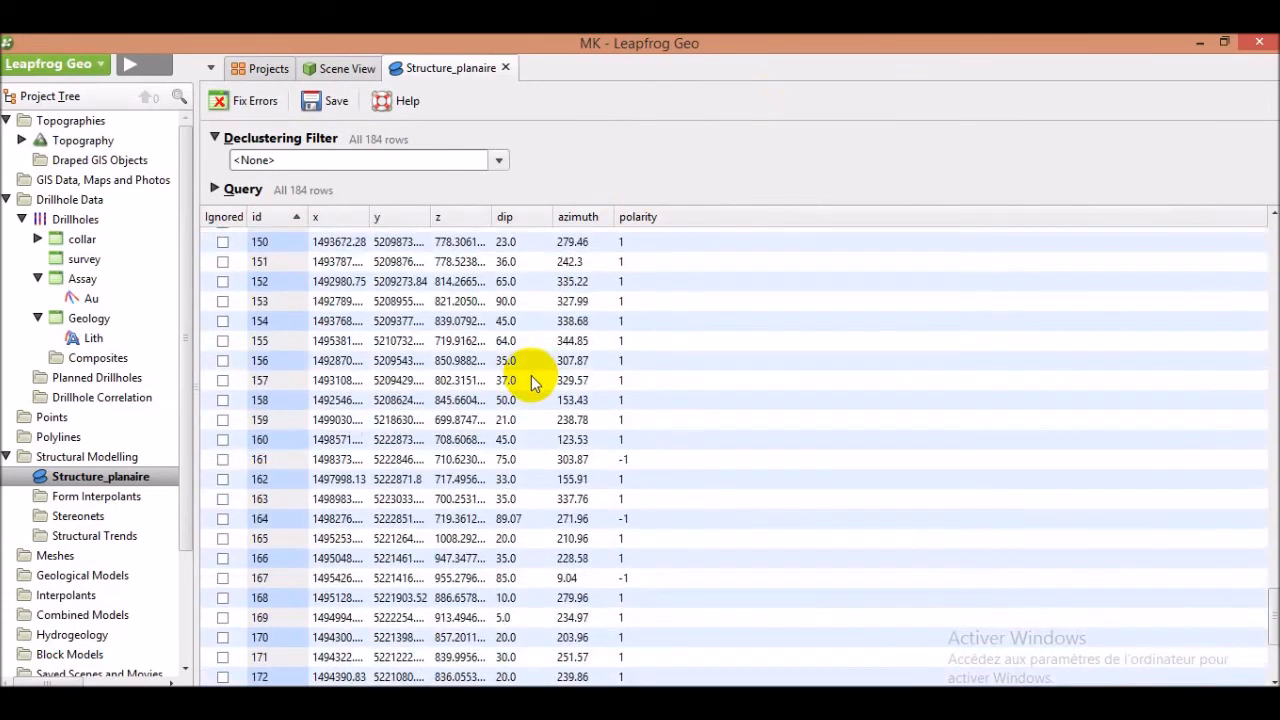
pyautogui.scroll(4, 534, 386)
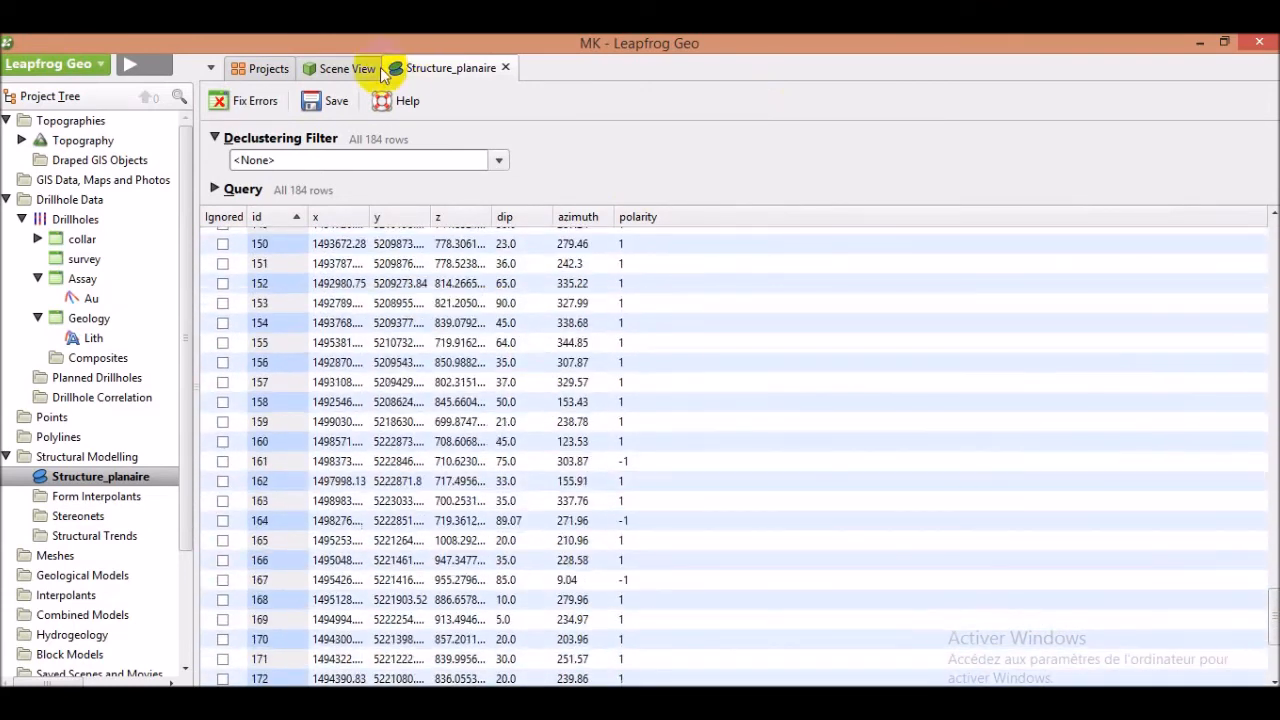
pyautogui.click(504, 68)
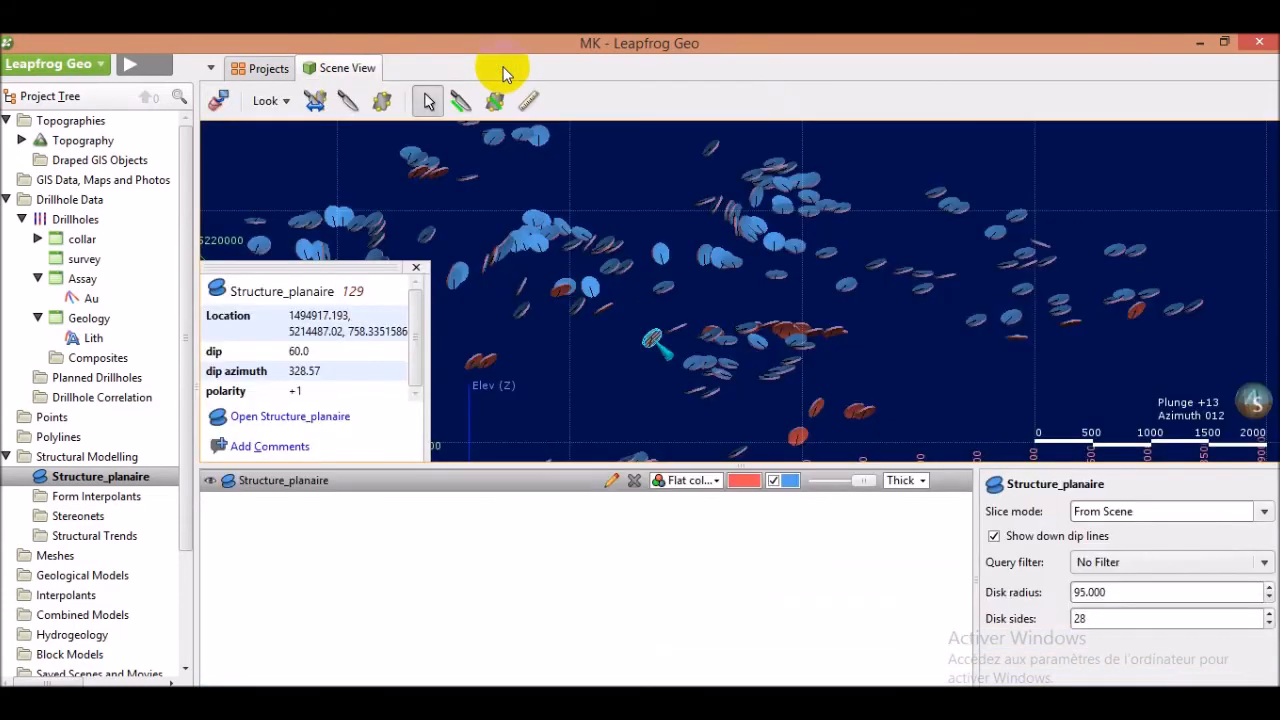
pyautogui.click(420, 272)
# Colour the structural disks by azimuth and show the legend in the scene
pyautogui.moveTo(730, 345); pyautogui.dragTo(688, 340)
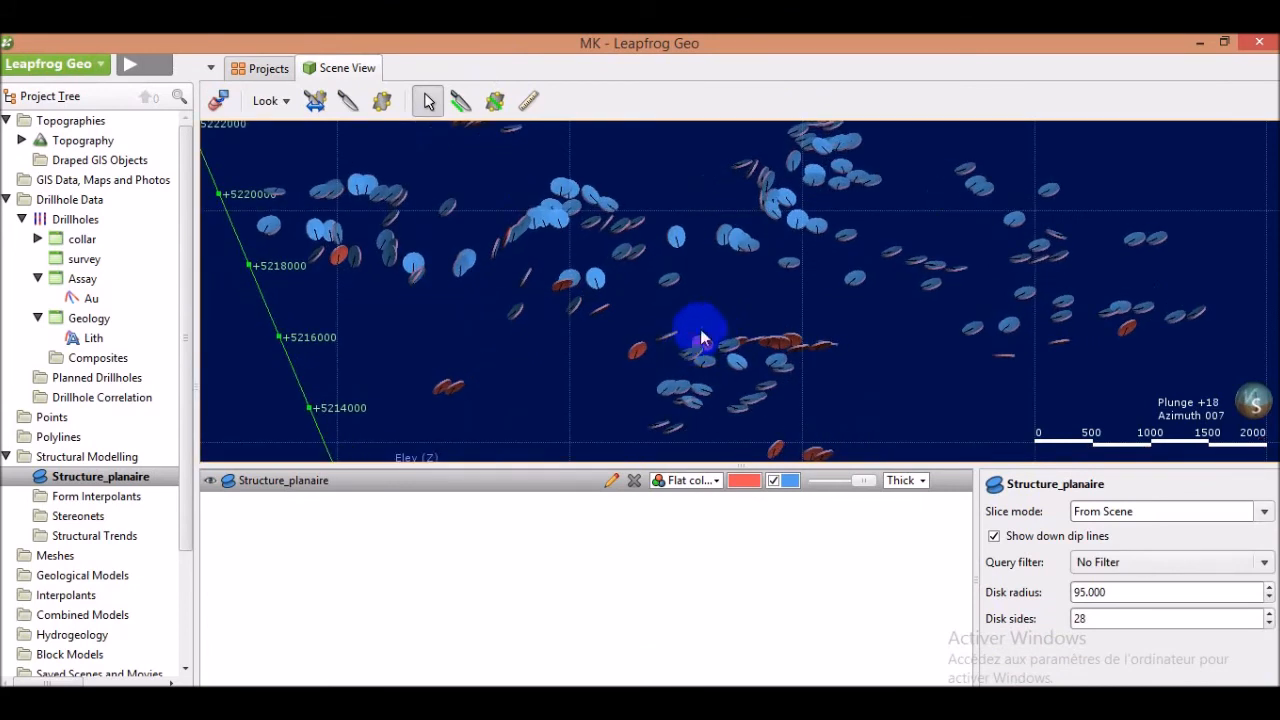
pyautogui.click(716, 481)
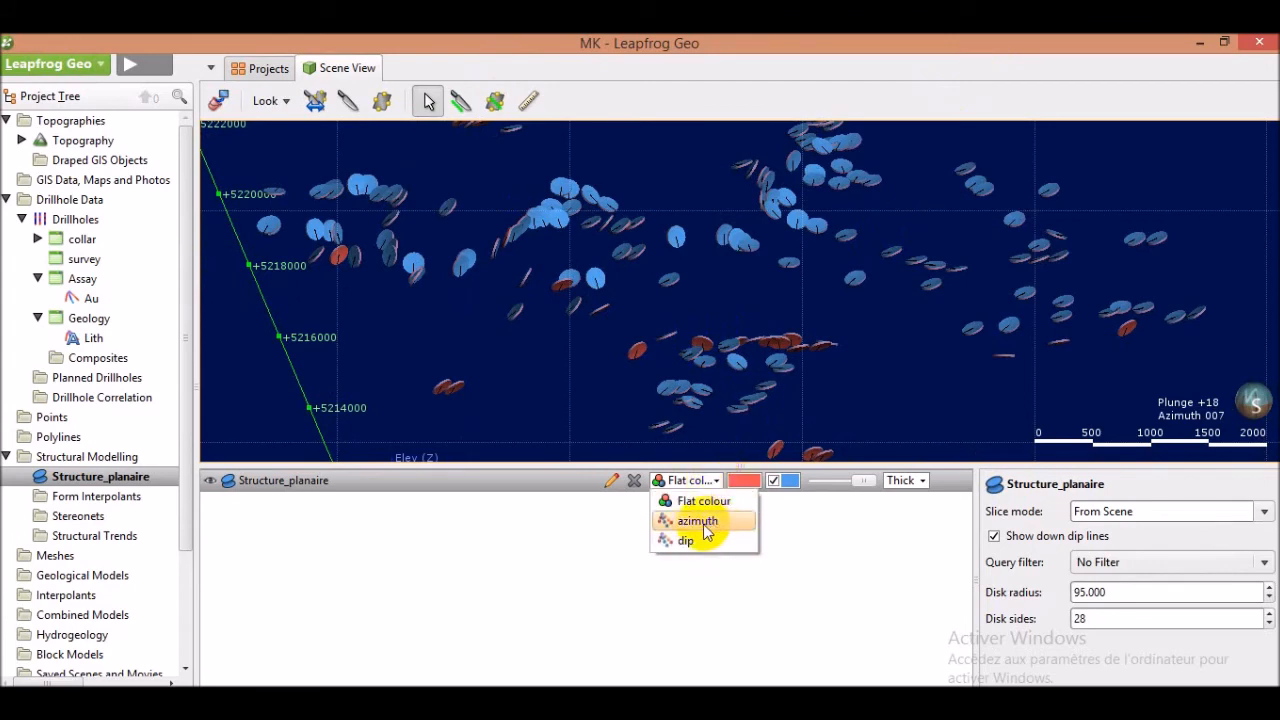
pyautogui.click(698, 521)
pyautogui.moveTo(651, 349); pyautogui.dragTo(680, 302)
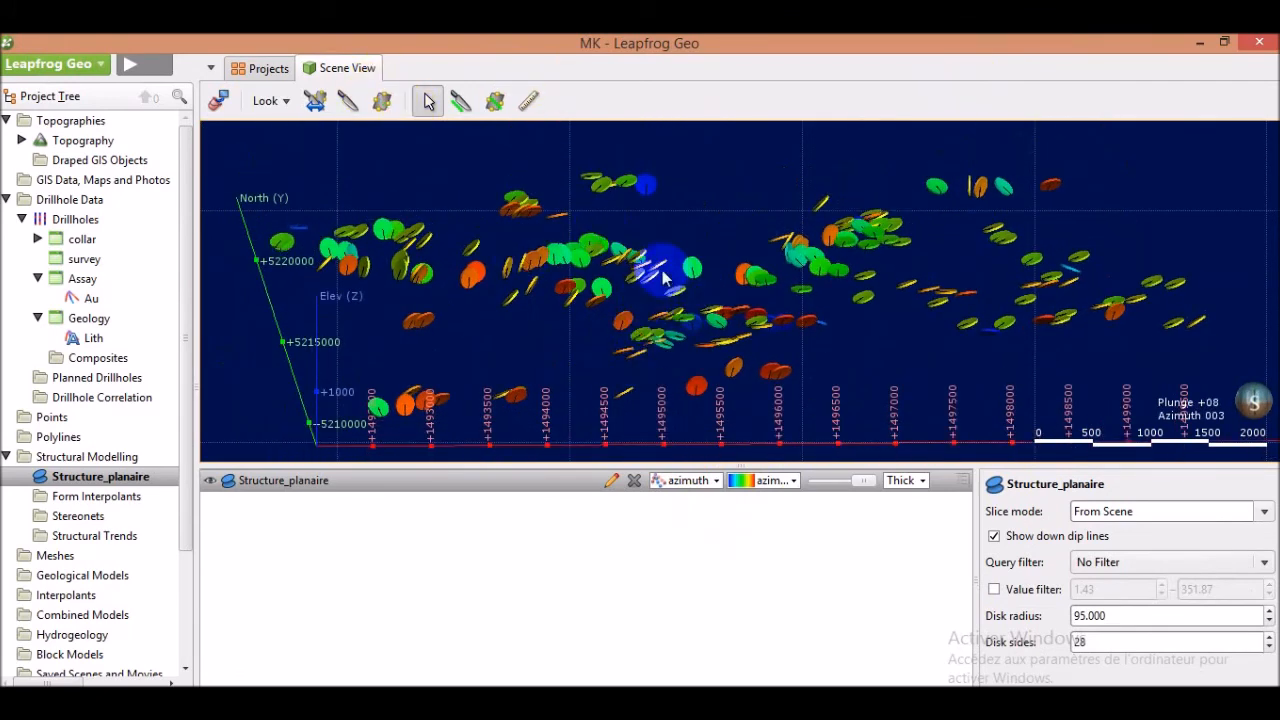
pyautogui.click(962, 481)
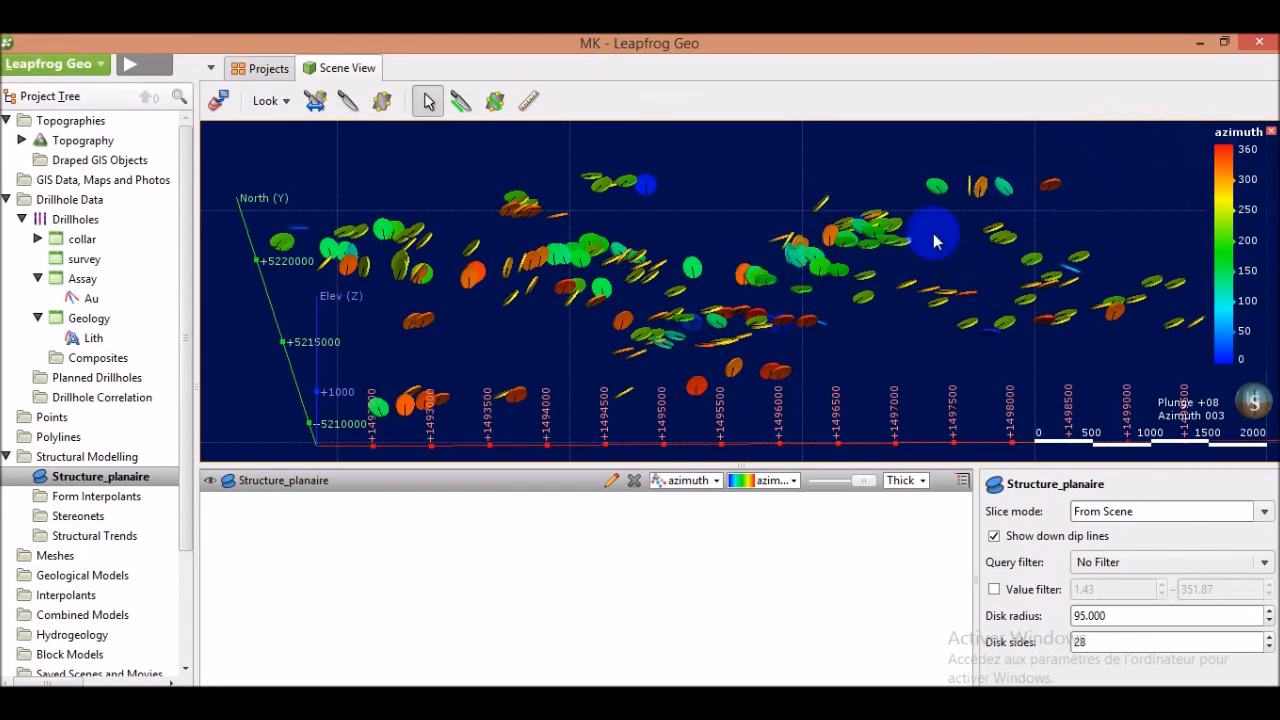
# Colour the structural disks by dip instead
pyautogui.click(716, 481)
pyautogui.click(686, 541)
pyautogui.moveTo(781, 341); pyautogui.dragTo(749, 294)
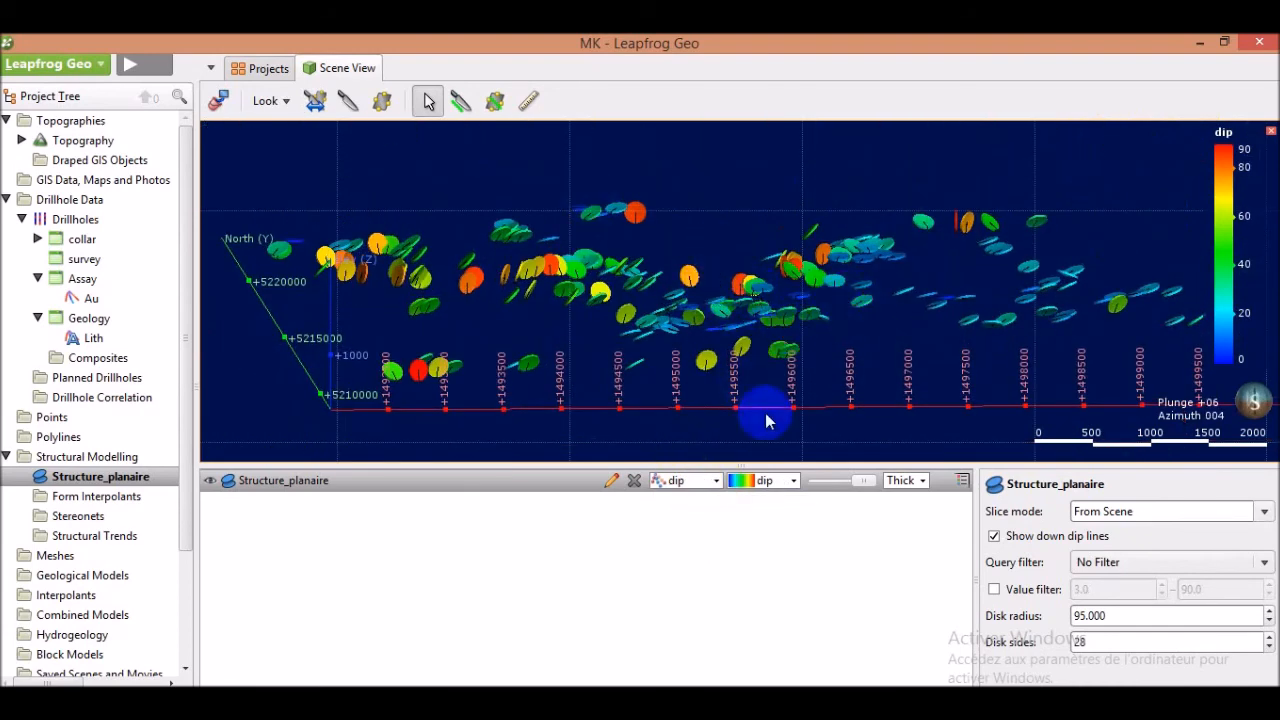
# Open the dip colourmap editor and review the gradient options
pyautogui.click(795, 481)
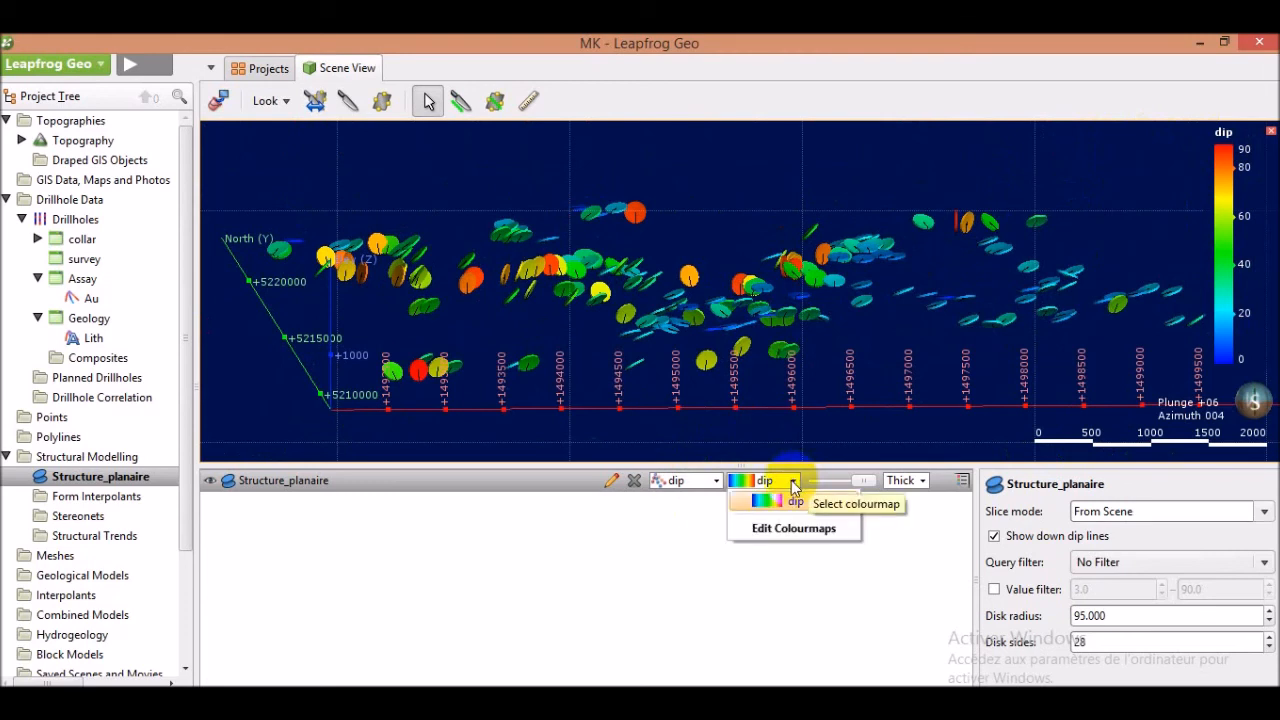
pyautogui.click(770, 532)
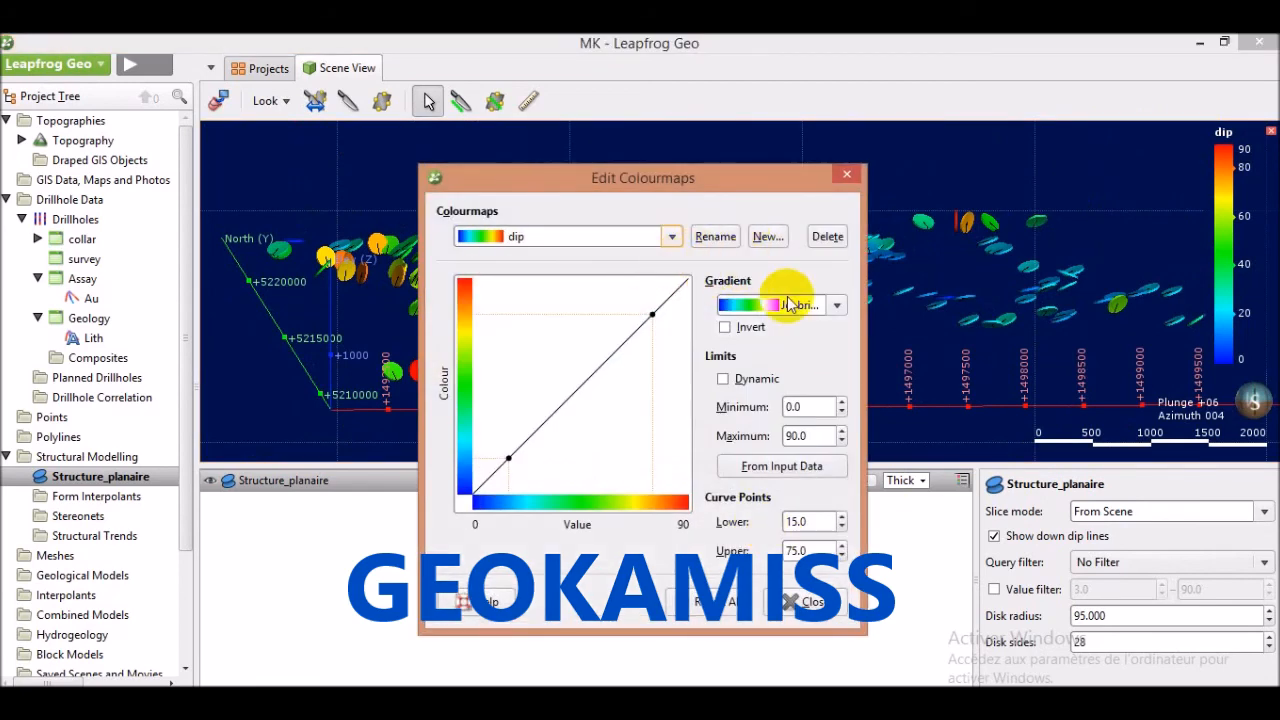
pyautogui.click(834, 309)
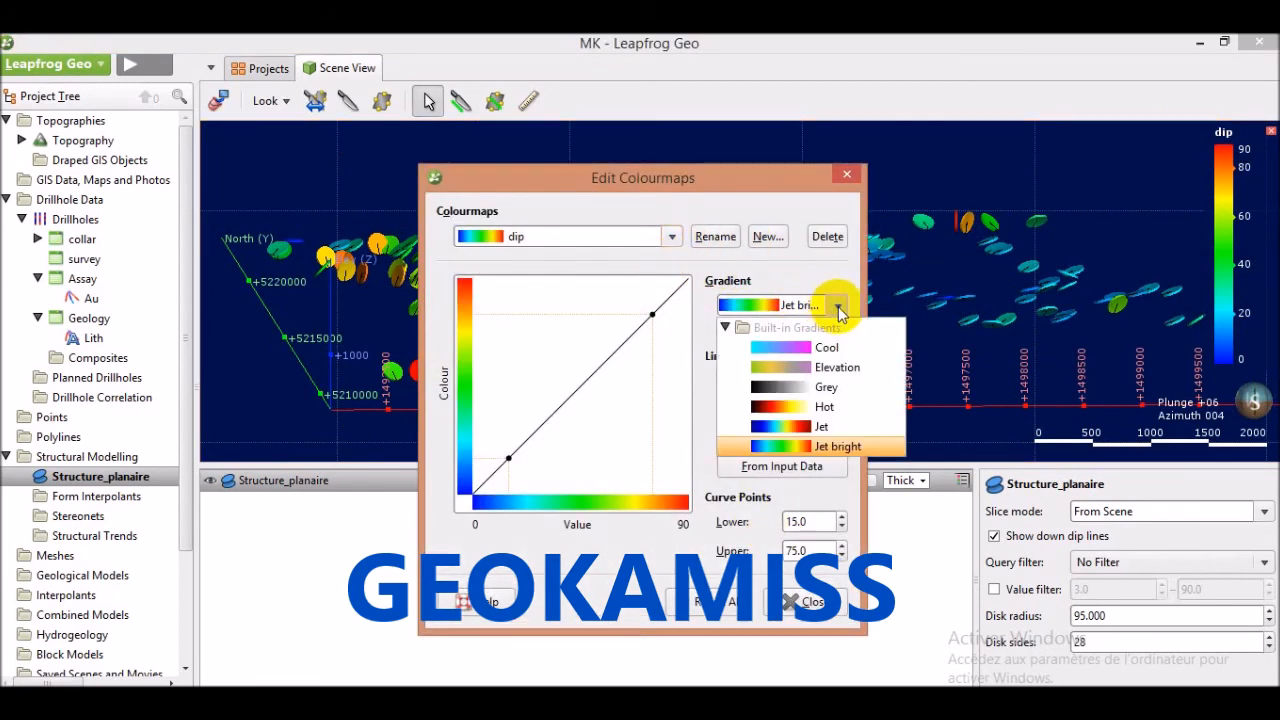
pyautogui.click(772, 244)
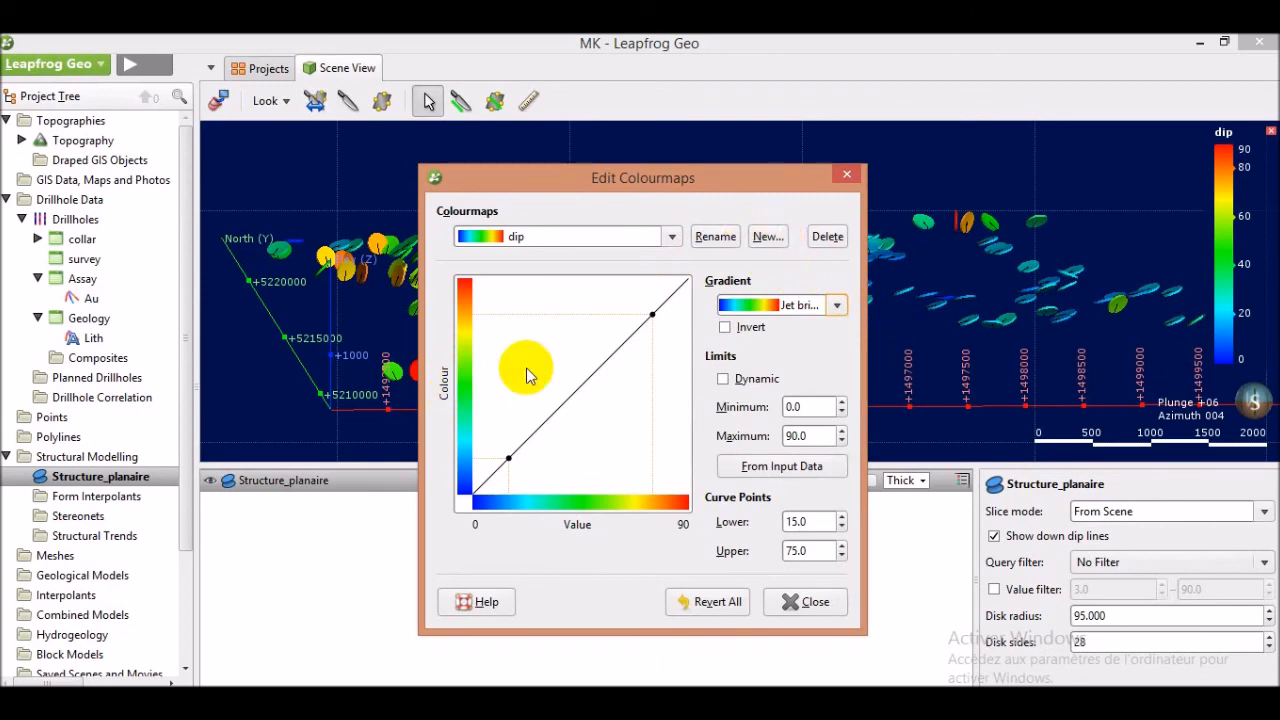
pyautogui.click(795, 602)
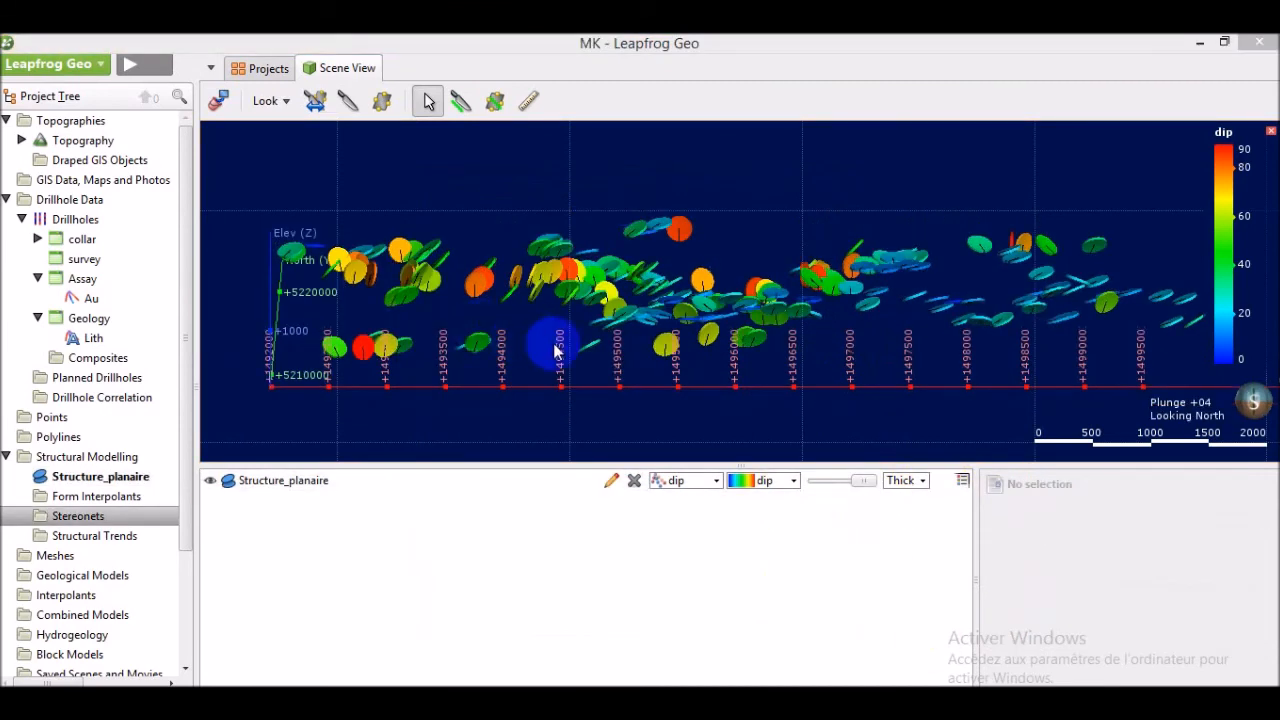
pyautogui.moveTo(555, 350)
pyautogui.mouseDown()
pyautogui.moveTo(569, 371)
pyautogui.moveTo(694, 331)
pyautogui.moveTo(586, 360)
pyautogui.moveTo(563, 349)
pyautogui.mouseUp()
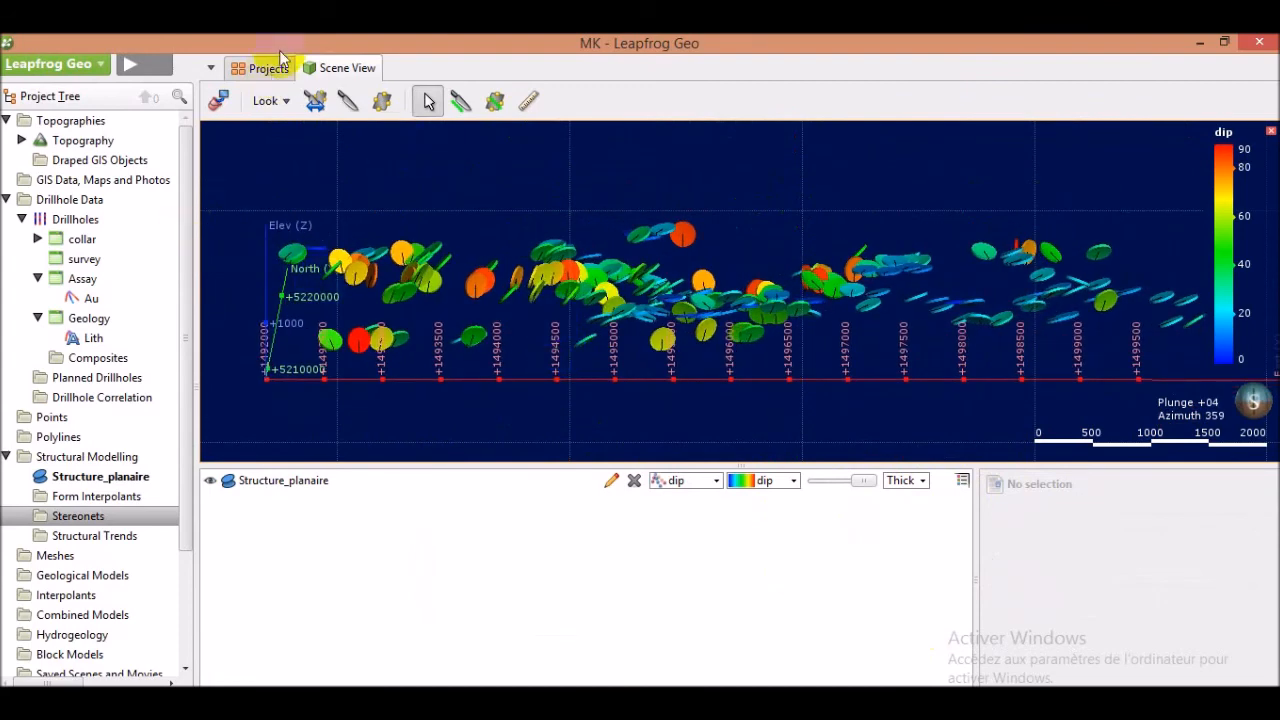
pyautogui.moveTo(586, 286); pyautogui.dragTo(530, 290)
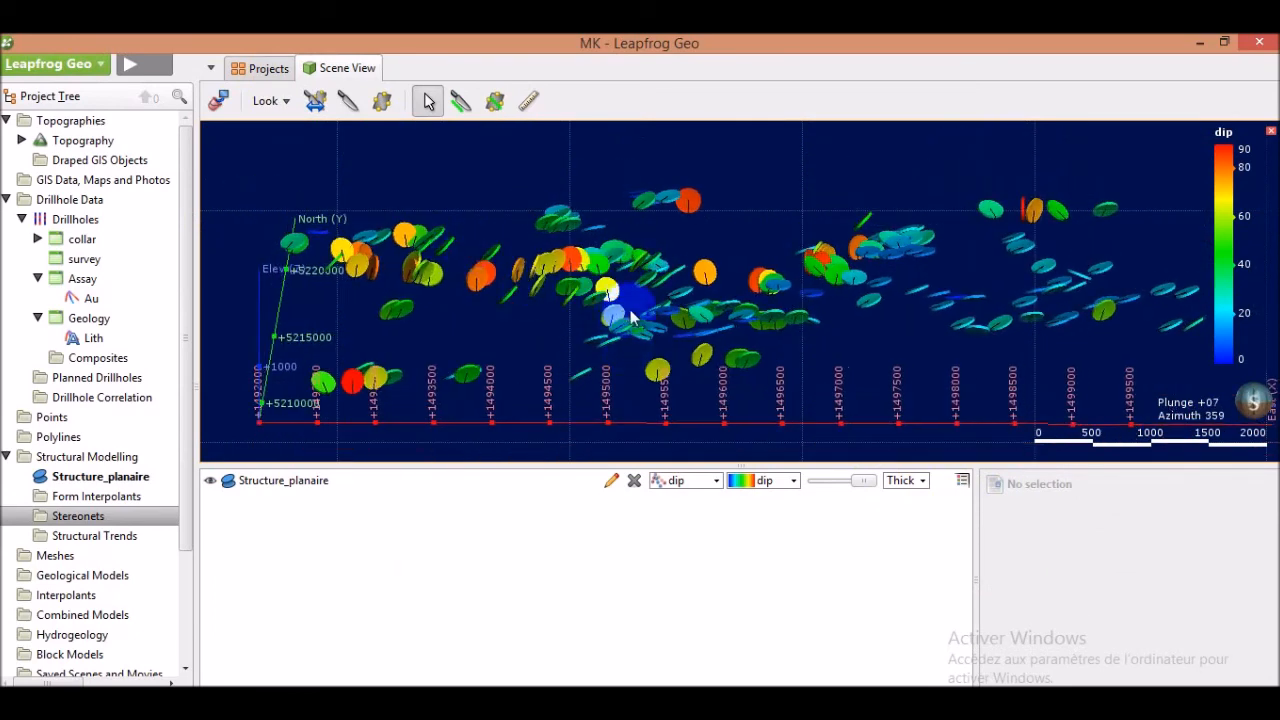